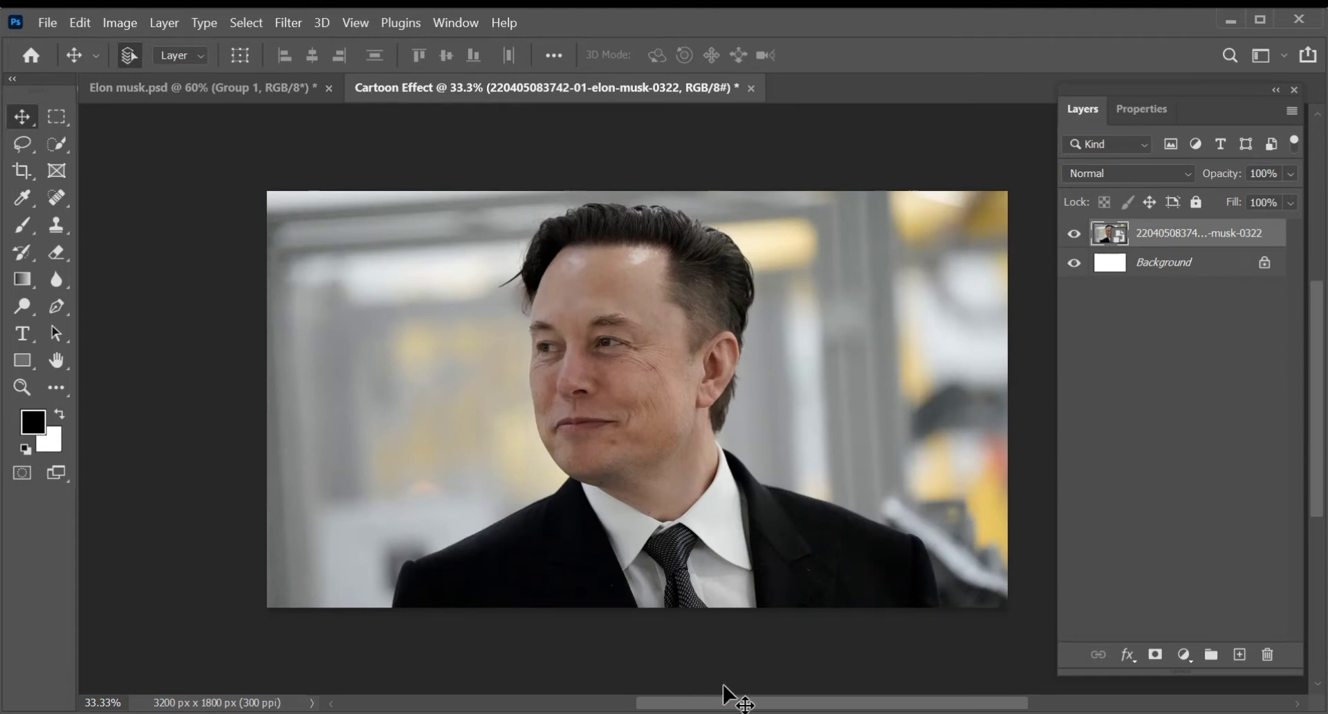
- Select the man in the photo with Select Subject and copy the selection to a new layer
{"action": "mouse_move", "coordinate": [733, 703]}
{"action": "left_mouse_down"}
{"action": "mouse_move", "coordinate": [760, 707]}
{"action": "mouse_move", "coordinate": [743, 706]}
{"action": "left_mouse_up"}
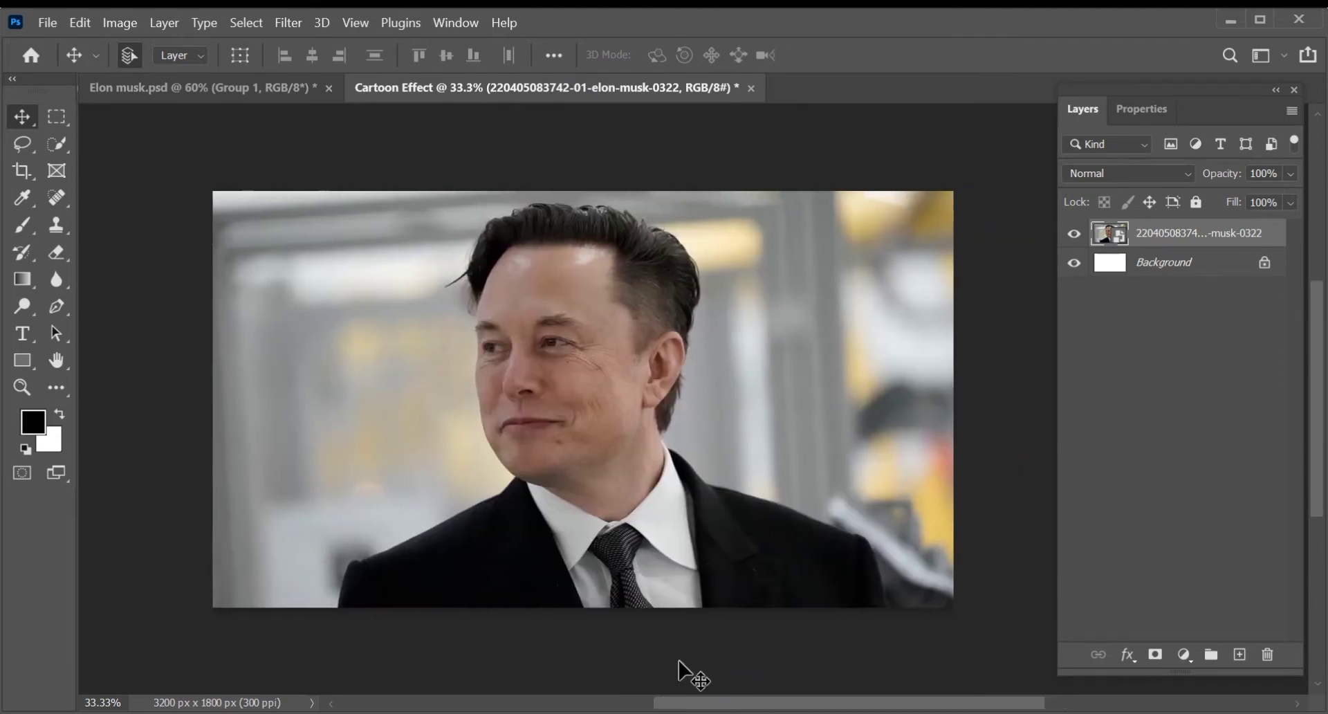
{"action": "left_click", "coordinate": [103, 702]}
{"action": "type", "text": "40"}
{"action": "key", "text": "Return"}
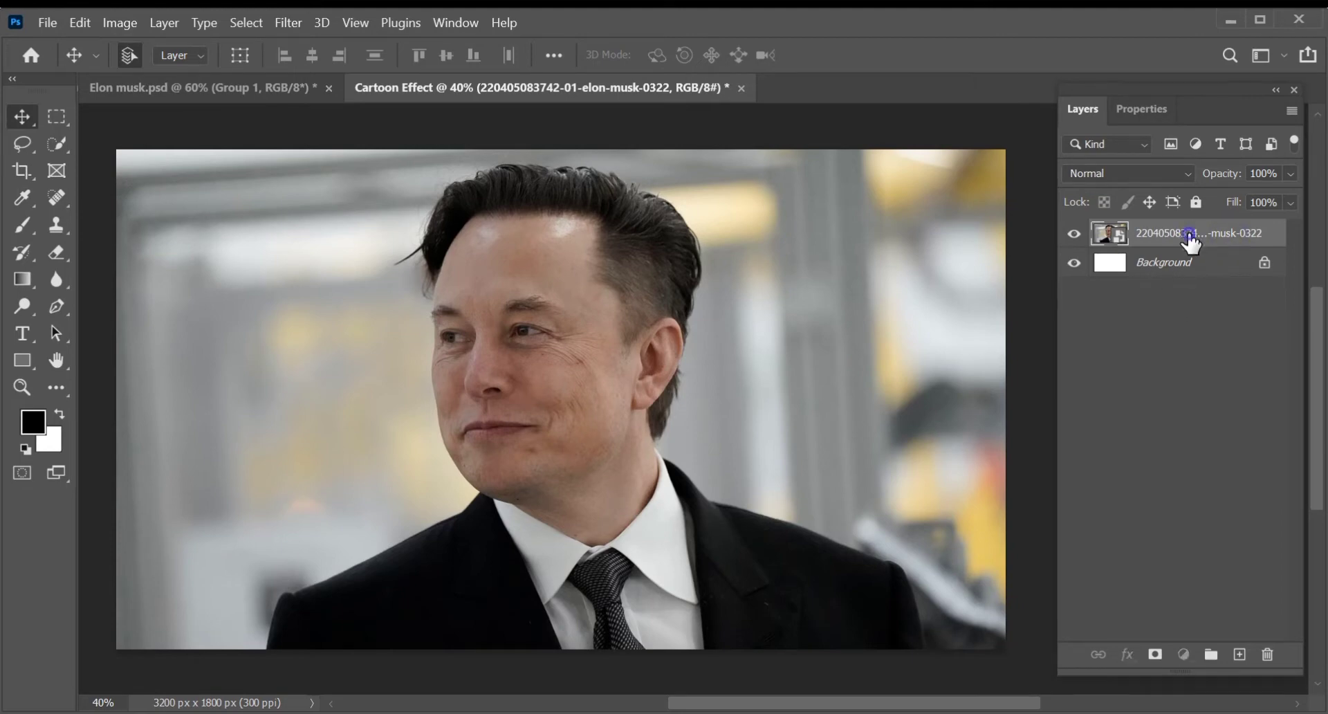
{"action": "left_click", "coordinate": [56, 143]}
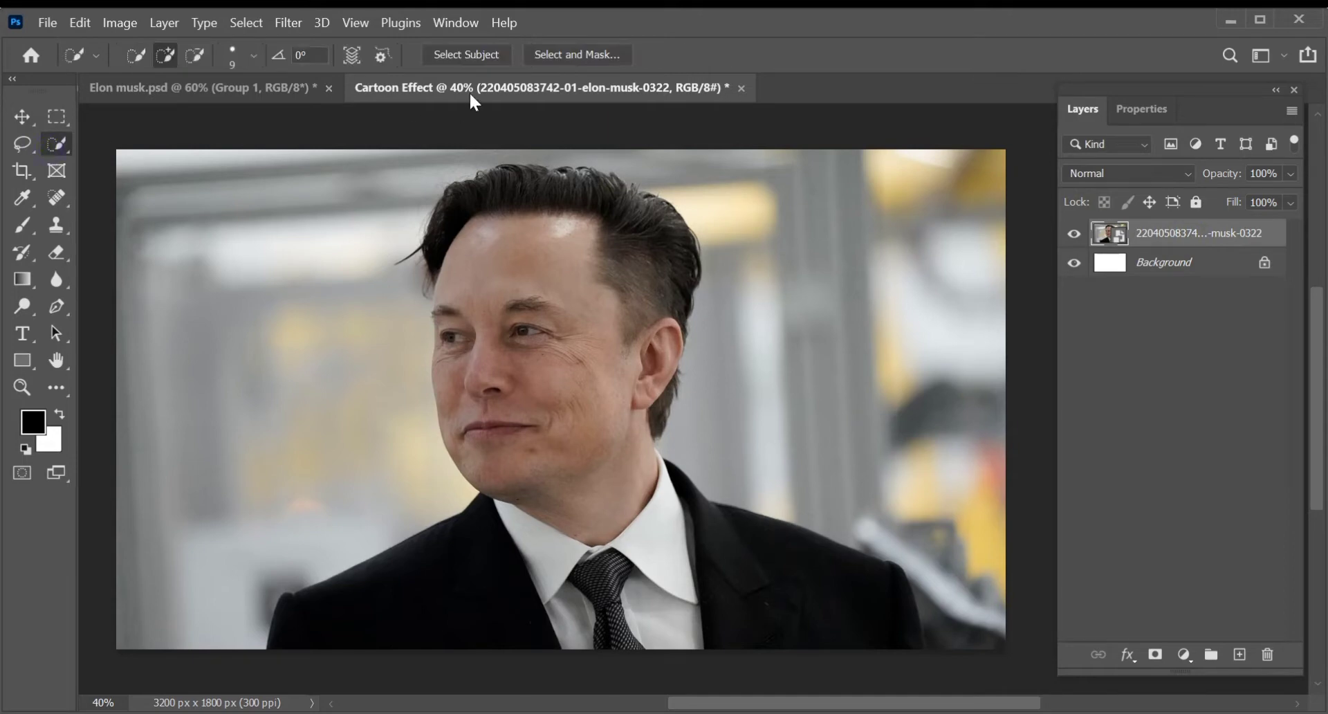
{"action": "left_click", "coordinate": [484, 56]}
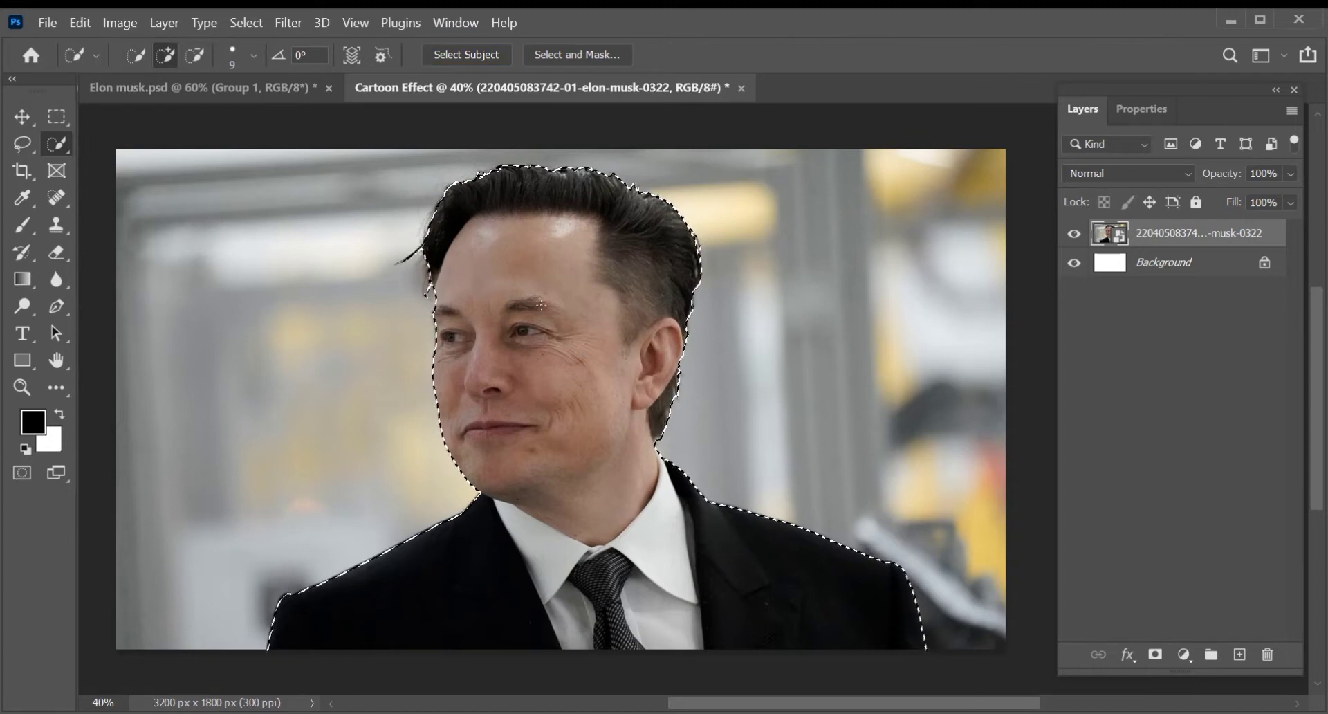
{"action": "key", "text": "ctrl+j"}
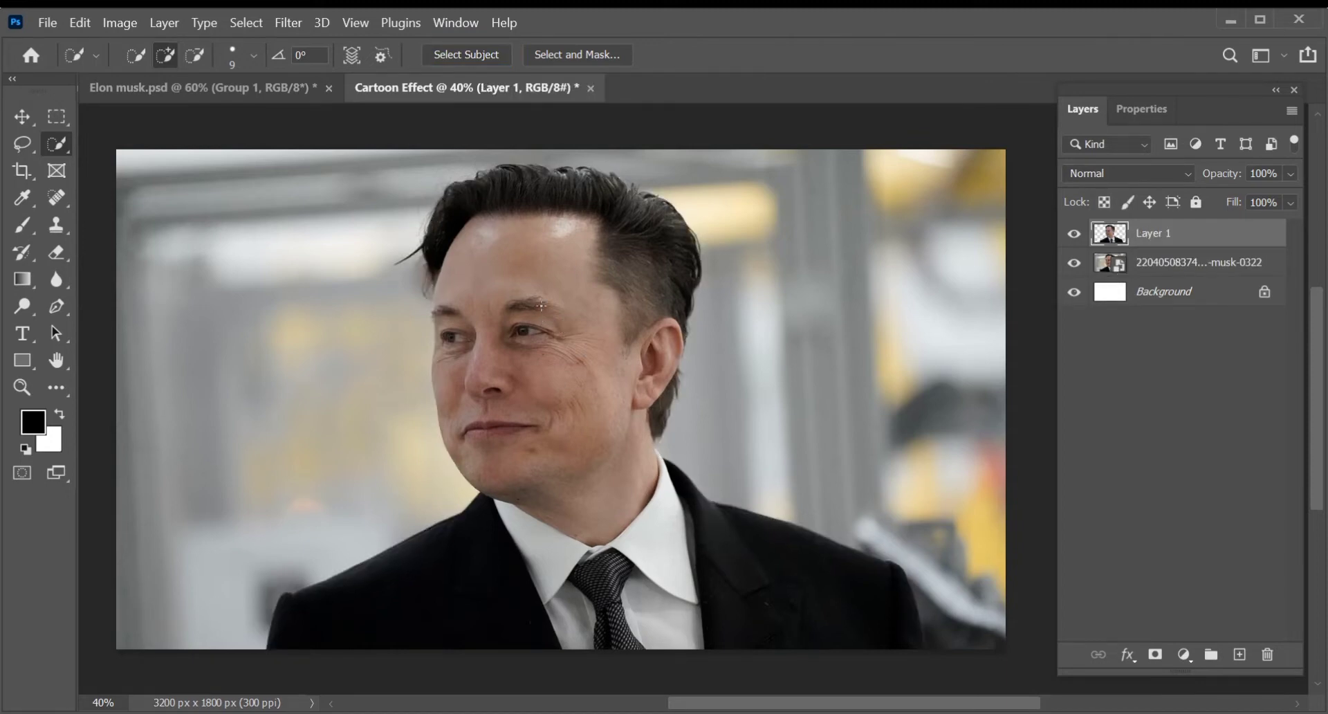
- Duplicate the cutout layer Layer 1 twice and hide the topmost copy
{"action": "left_click", "coordinate": [1196, 241]}
{"action": "key", "text": "ctrl+j"}
{"action": "key", "text": "ctrl+j"}
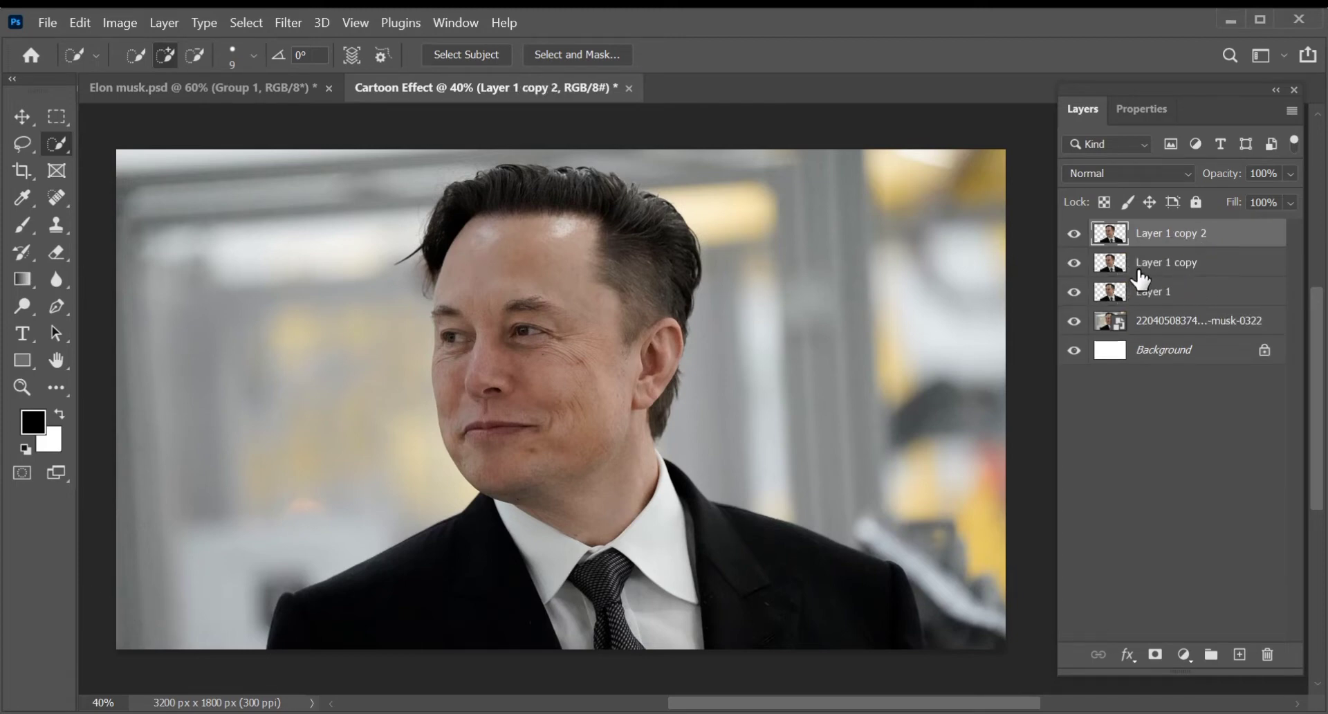
{"action": "left_click", "coordinate": [1151, 291]}
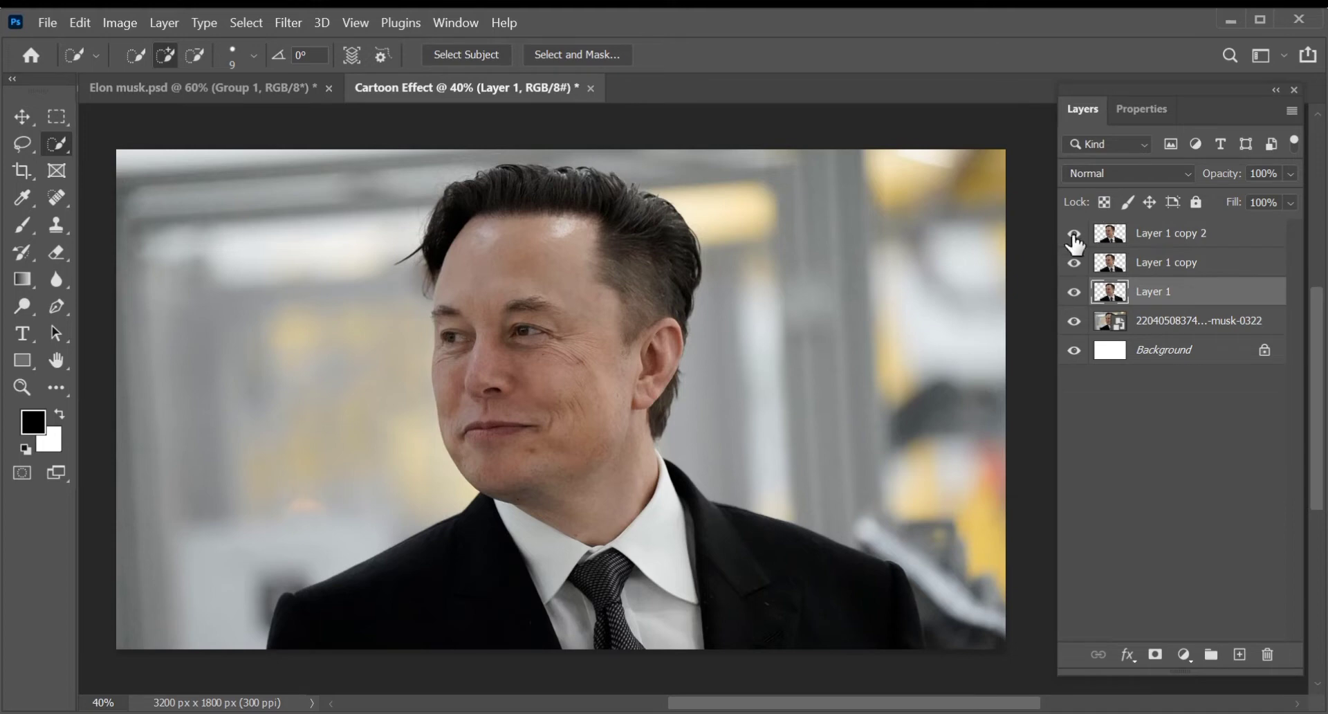
{"action": "left_click", "coordinate": [1074, 235]}
- Apply the Poster Edges filter to Layer 1 copy with edge thickness 5, edge intensity 0 and posterization 3
{"action": "left_click", "coordinate": [1128, 267]}
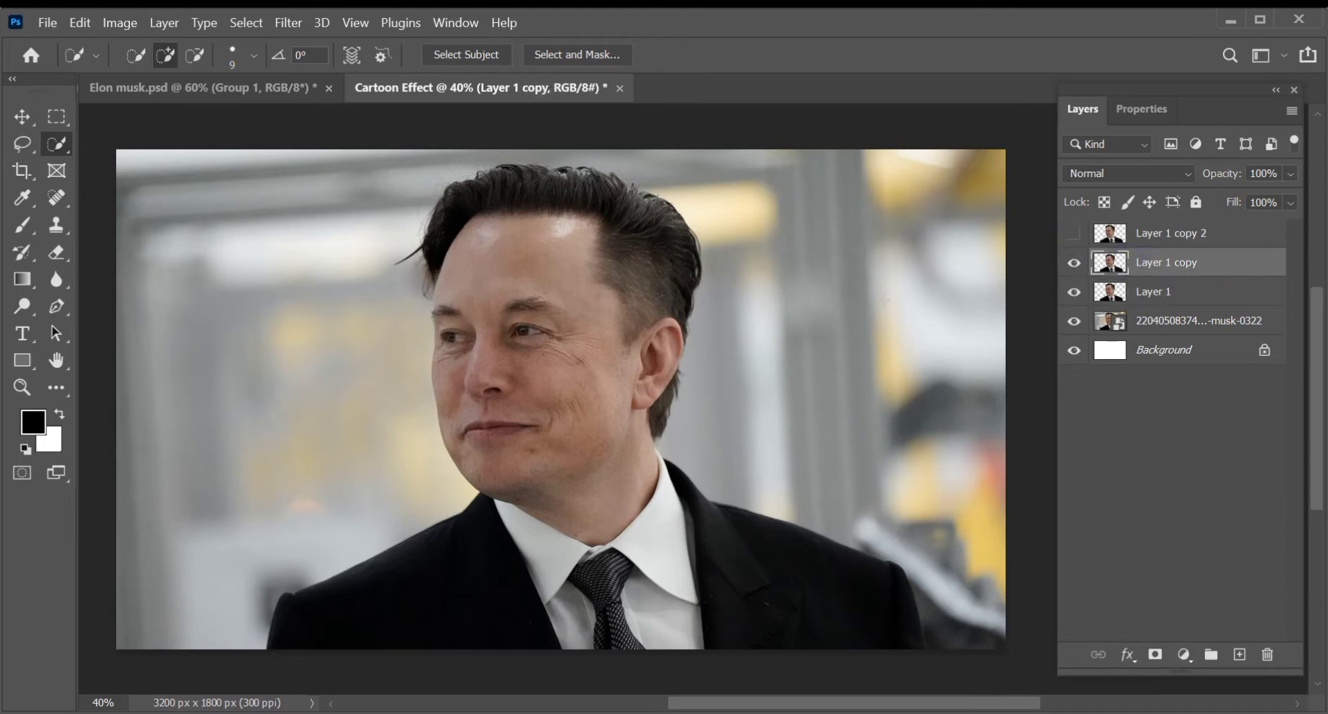
{"action": "left_click", "coordinate": [282, 21]}
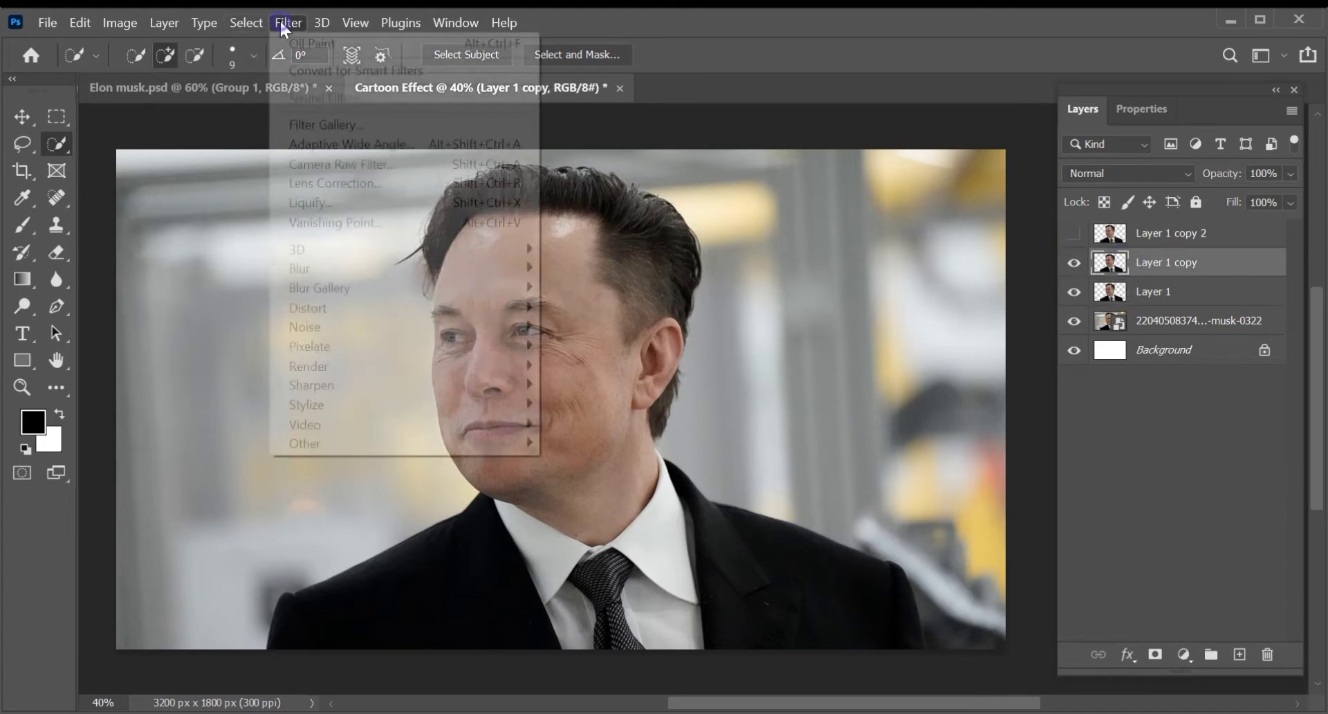
{"action": "left_click", "coordinate": [334, 123]}
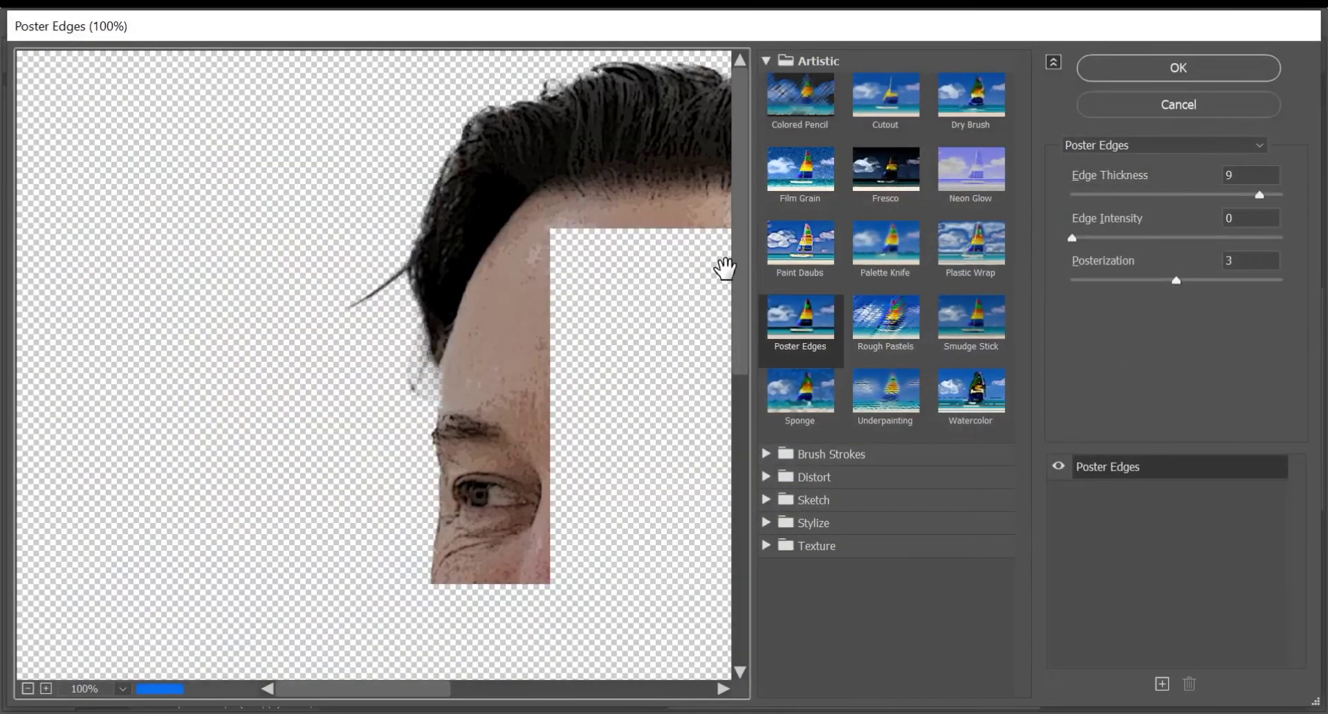
{"action": "left_click_drag", "start_coordinate": [678, 506], "coordinate": [343, 282]}
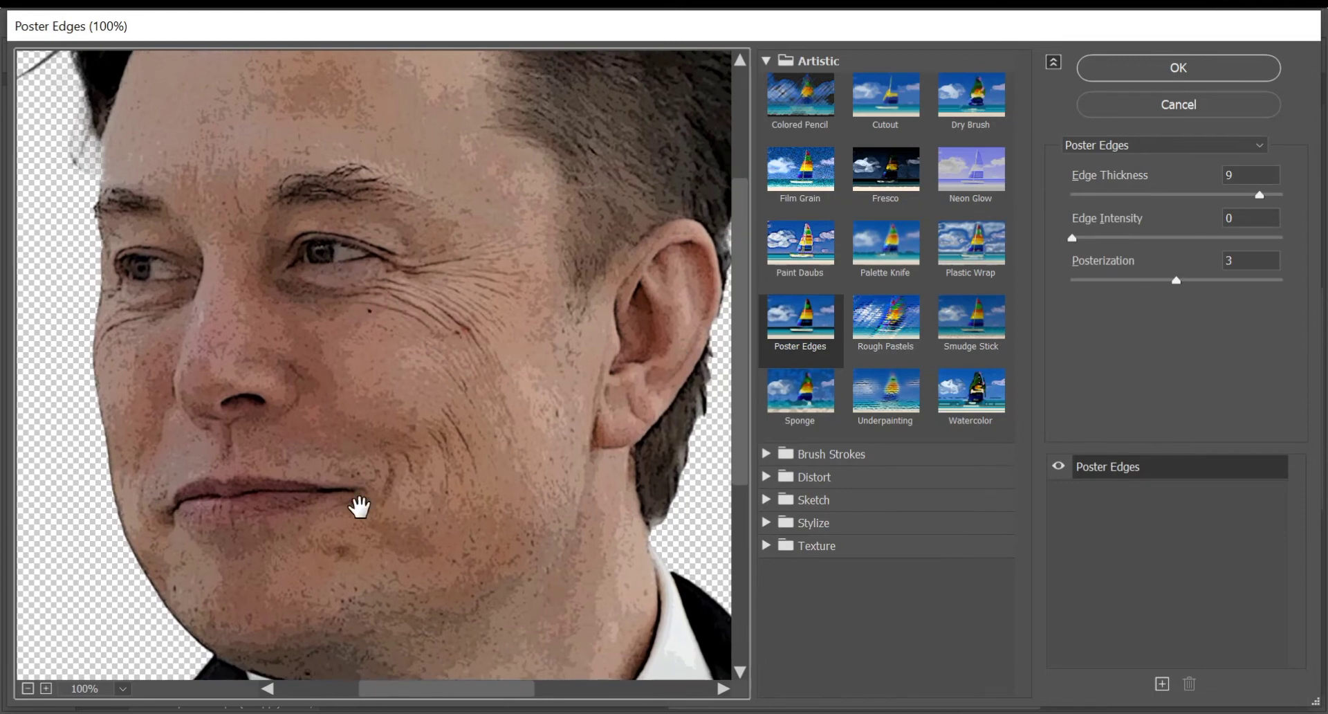
{"action": "left_click", "coordinate": [25, 689]}
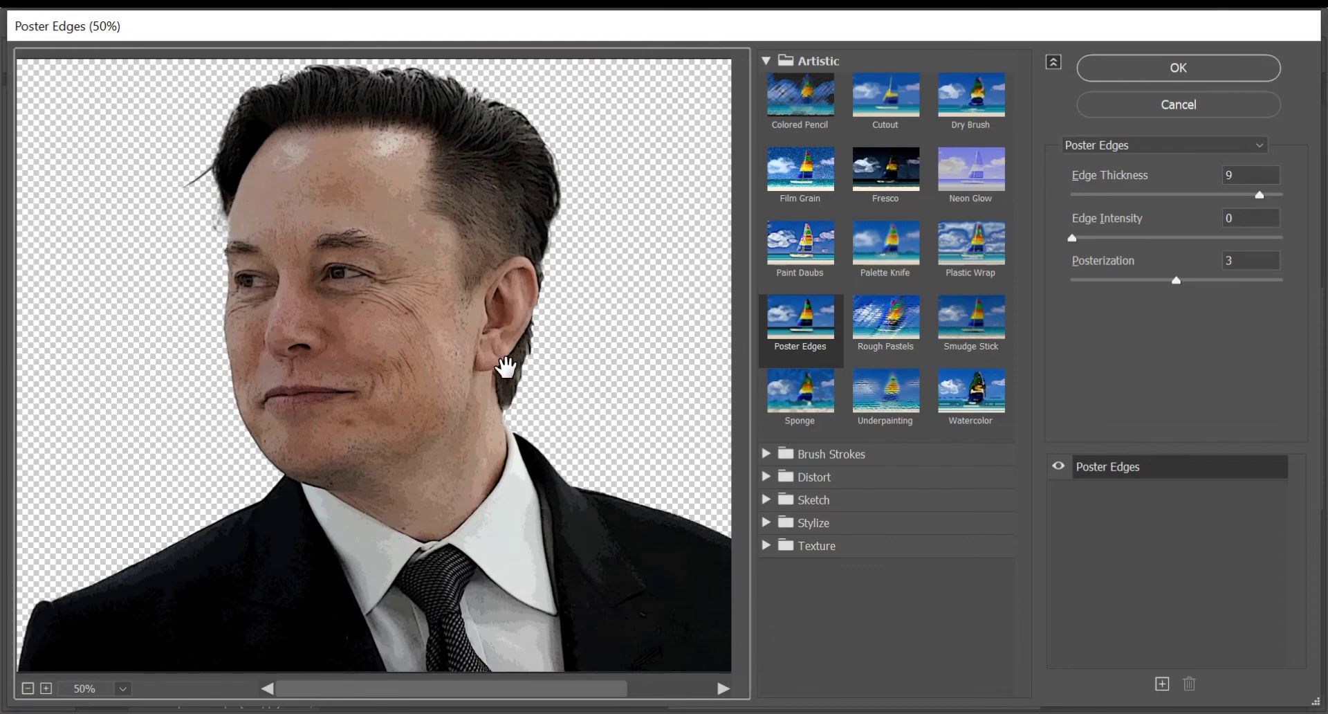
{"action": "left_click", "coordinate": [821, 319]}
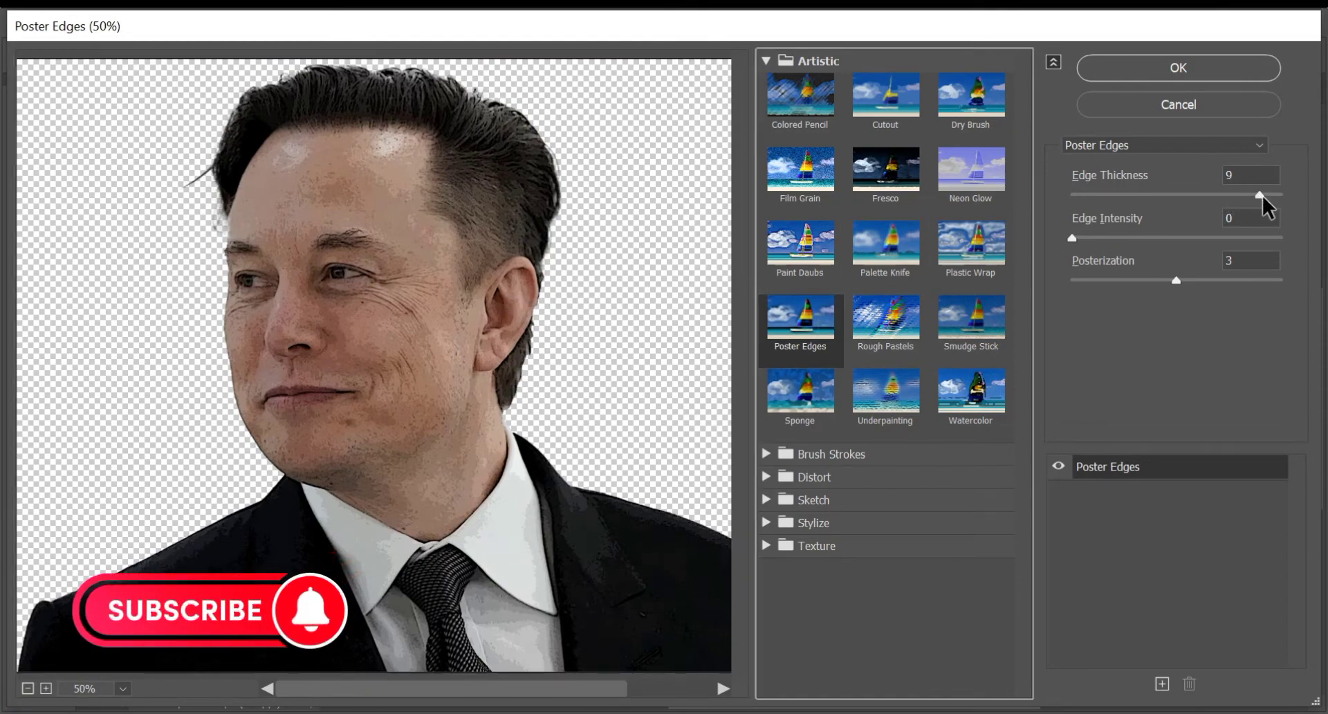
{"action": "left_click_drag", "start_coordinate": [1260, 199], "coordinate": [1156, 215]}
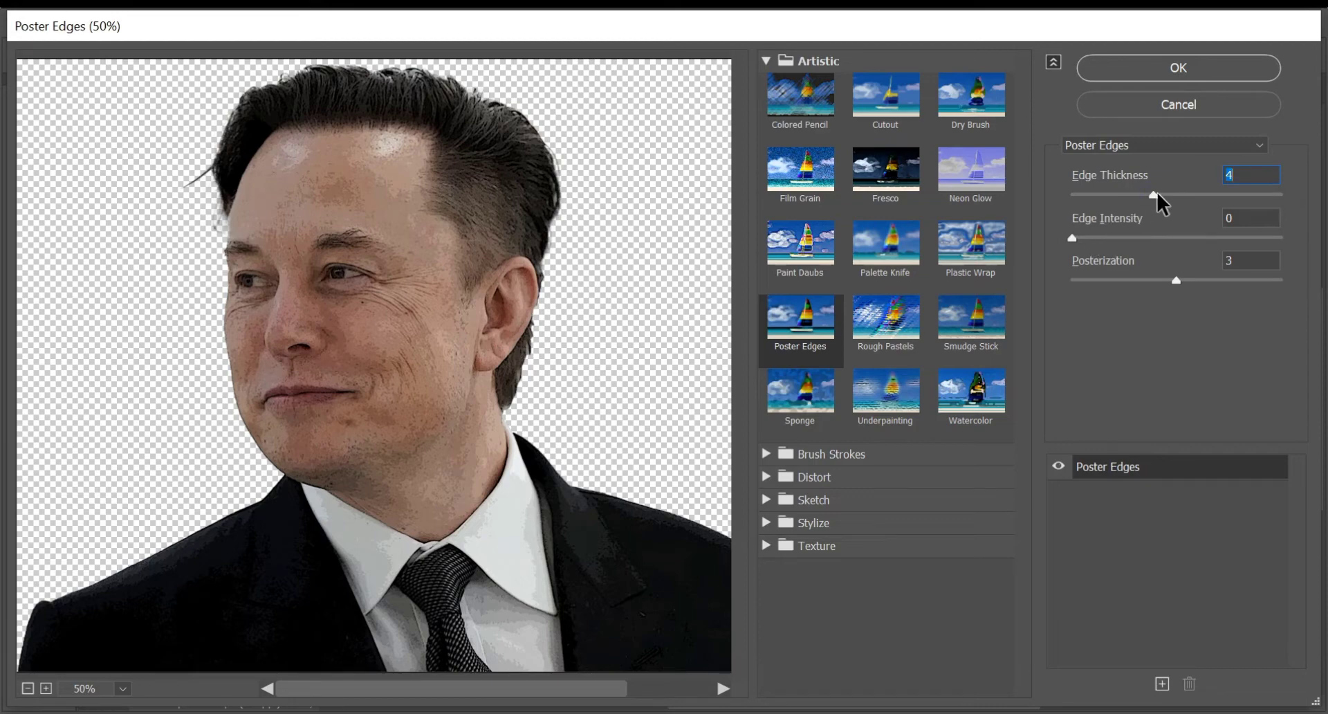
{"action": "mouse_move", "coordinate": [1152, 193]}
{"action": "left_mouse_down"}
{"action": "mouse_move", "coordinate": [1179, 195]}
{"action": "mouse_move", "coordinate": [1140, 197]}
{"action": "left_mouse_up"}
{"action": "left_click_drag", "start_coordinate": [1141, 193], "coordinate": [1181, 196]}
{"action": "left_click", "coordinate": [1176, 278]}
{"action": "left_click", "coordinate": [1169, 67]}
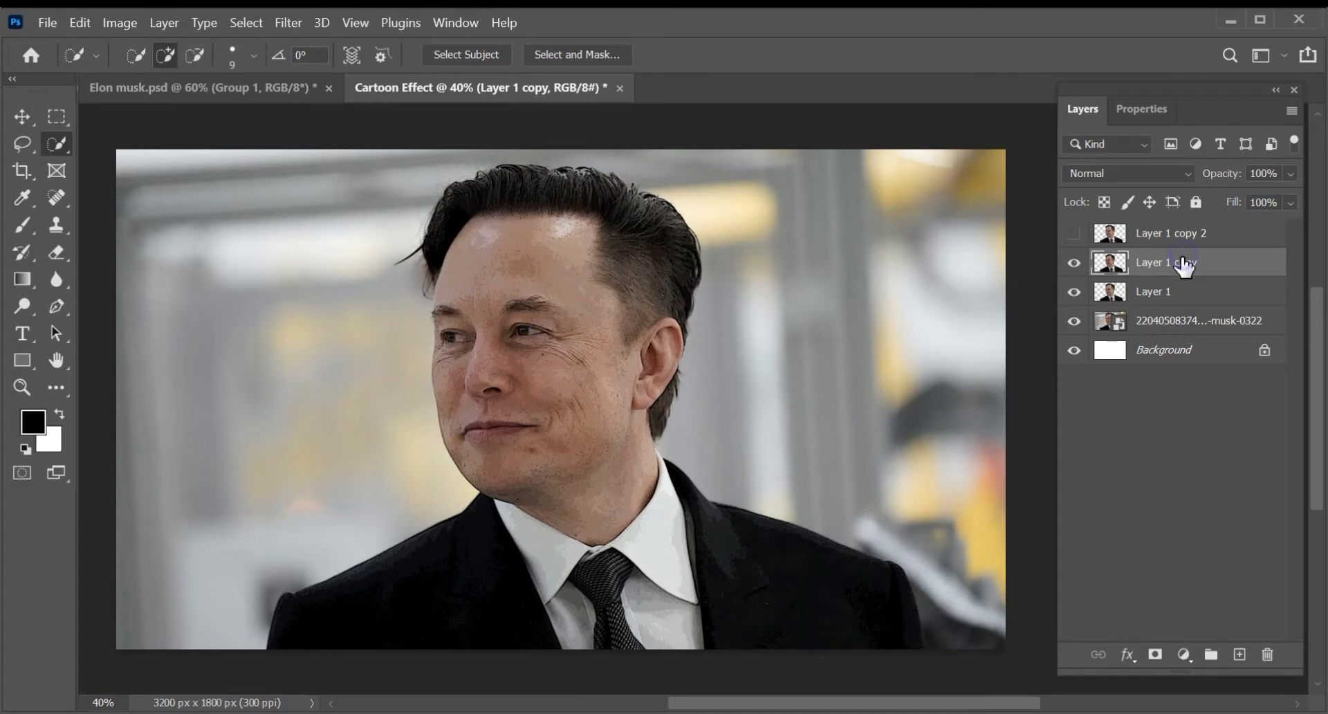
- Apply a Threshold adjustment to Layer 1 copy, lowering the level until the face is mostly white with black feature outlines
{"action": "left_click", "coordinate": [120, 23]}
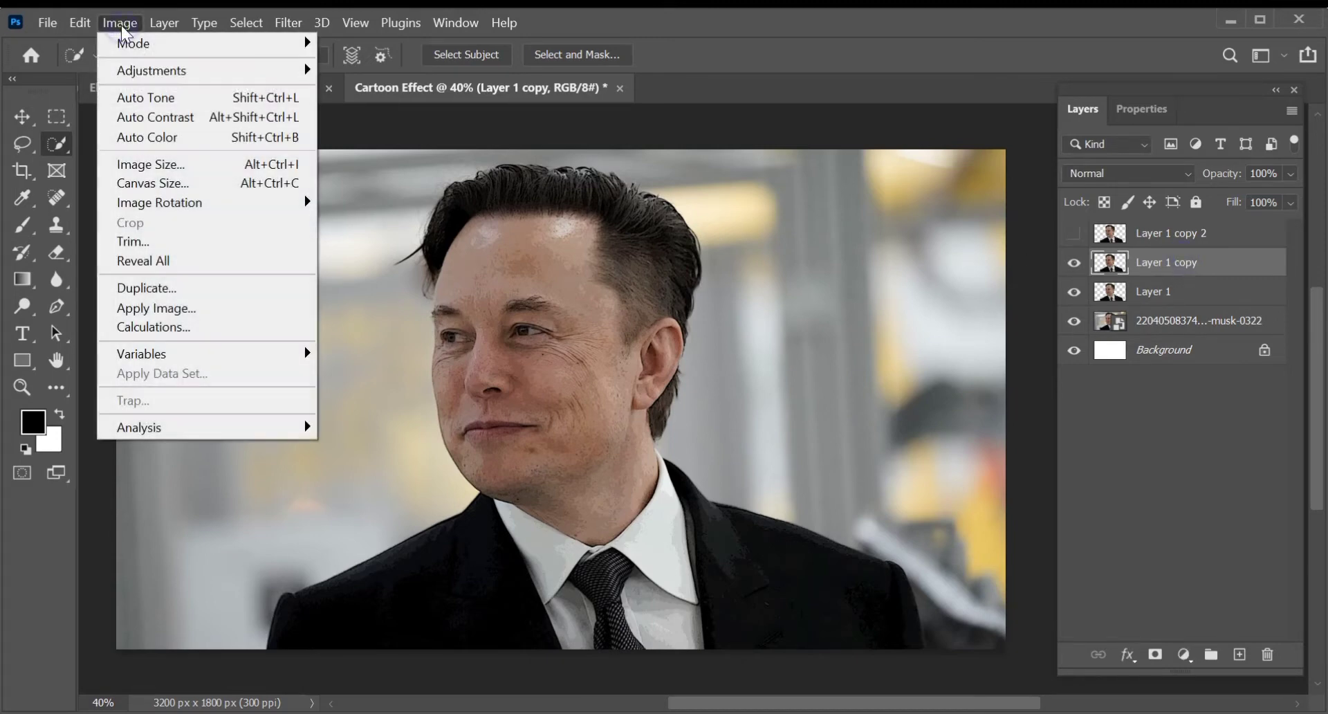
{"action": "mouse_move", "coordinate": [315, 77]}
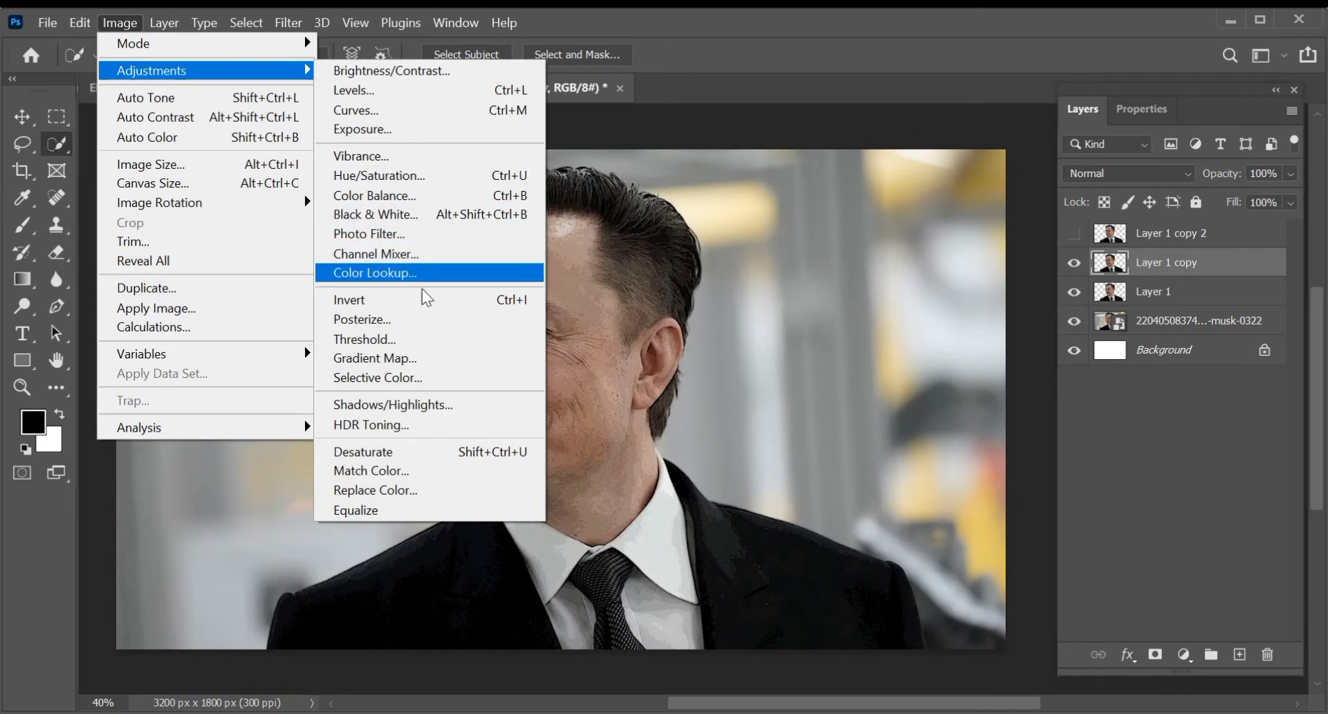
{"action": "left_click", "coordinate": [432, 339]}
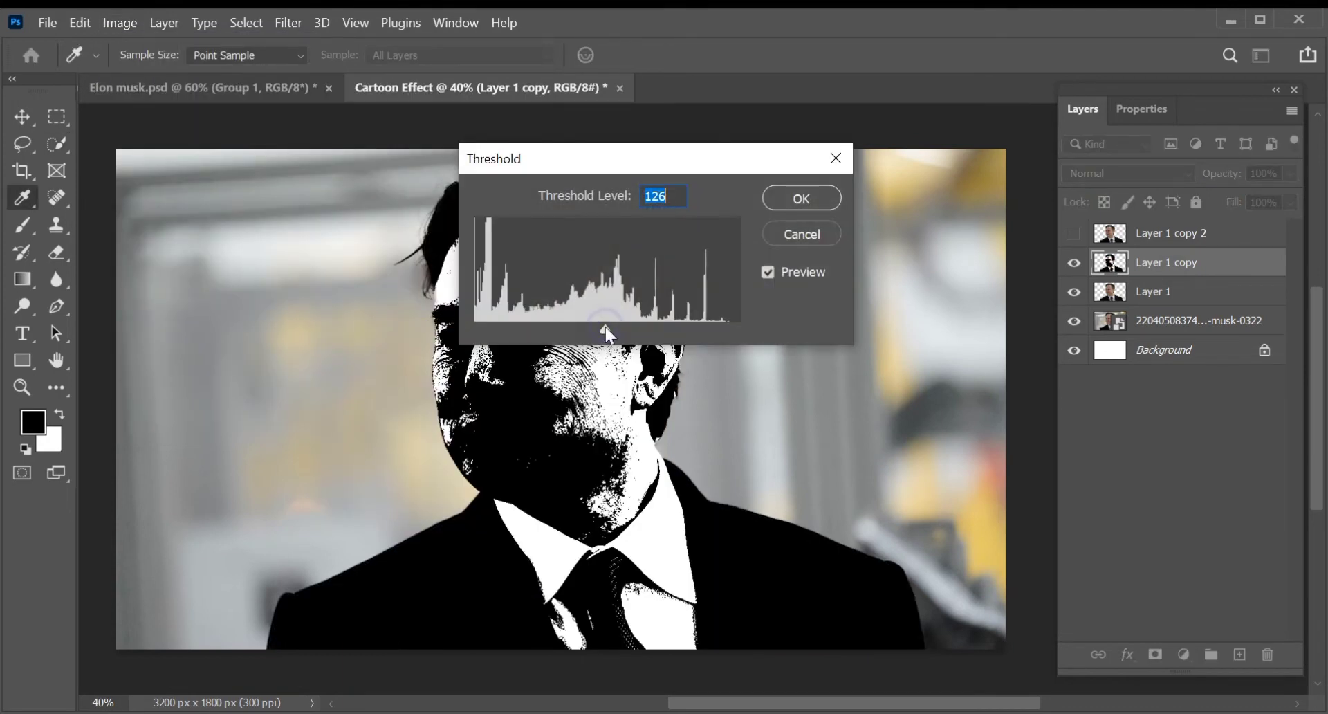
{"action": "left_click_drag", "start_coordinate": [606, 328], "coordinate": [542, 327]}
{"action": "left_click", "coordinate": [801, 199]}
{"action": "key", "text": "w"}
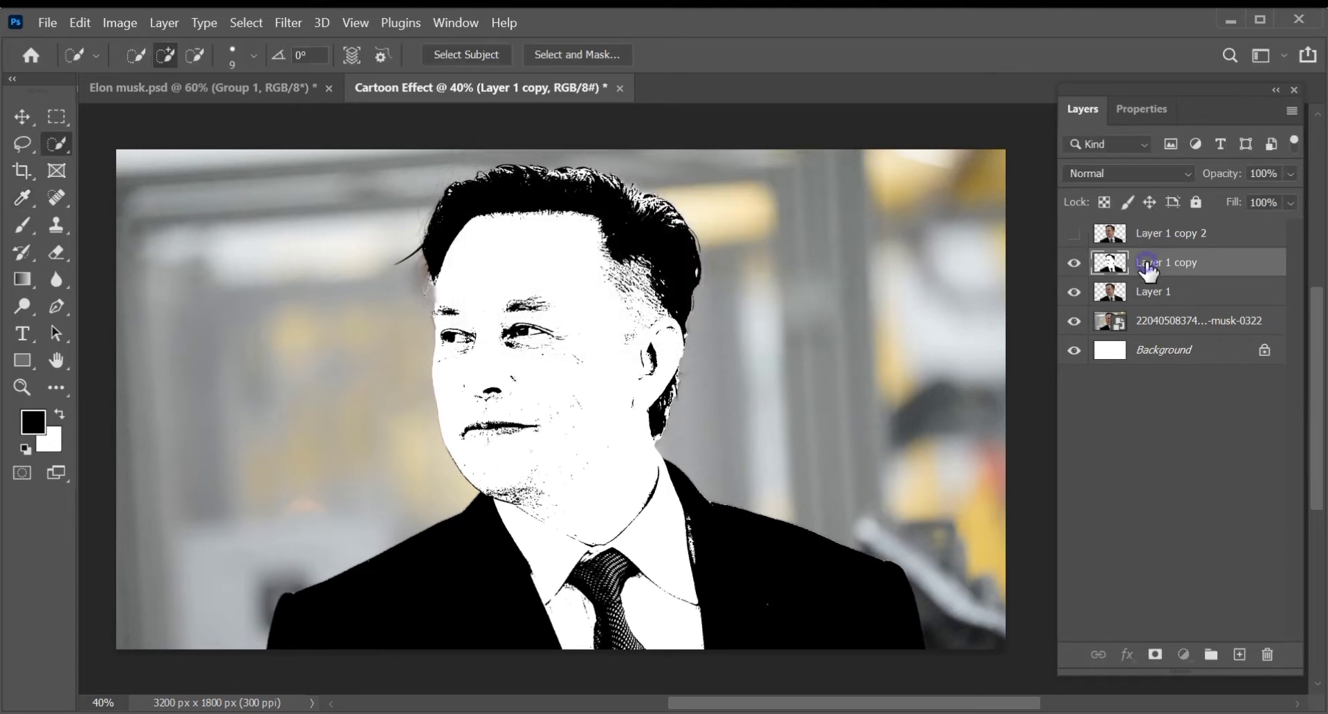
- Apply the Oil Paint filter to Layer 1 copy with stylization 7.2, cleanliness 3.8 and bristle detail 8.8
{"action": "left_click", "coordinate": [290, 26]}
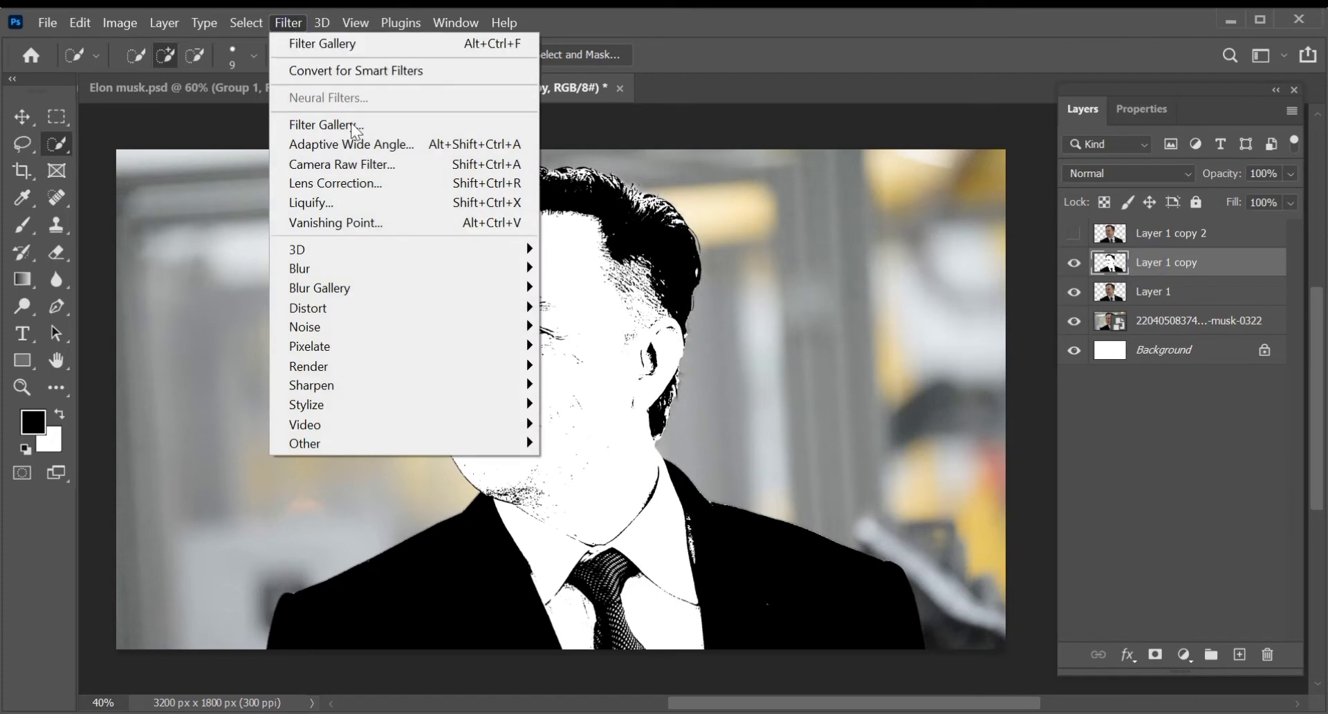
{"action": "mouse_move", "coordinate": [460, 408]}
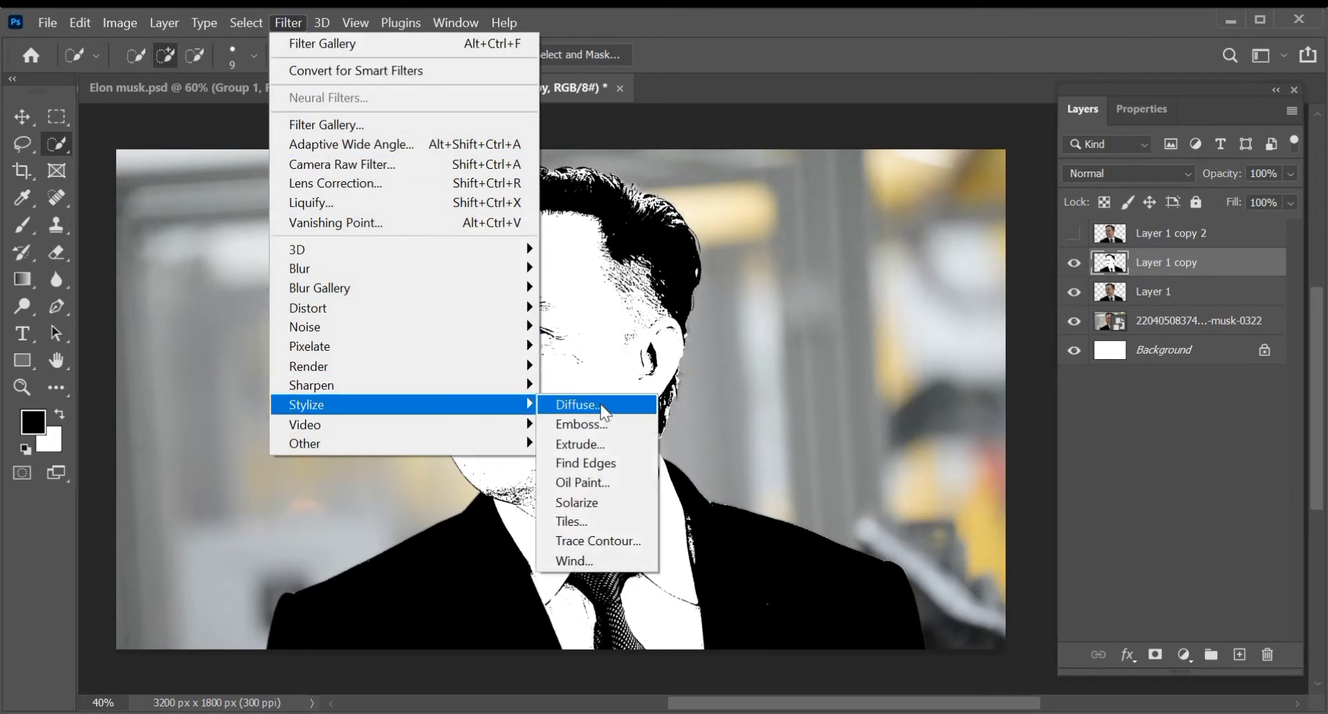
{"action": "left_click", "coordinate": [616, 485]}
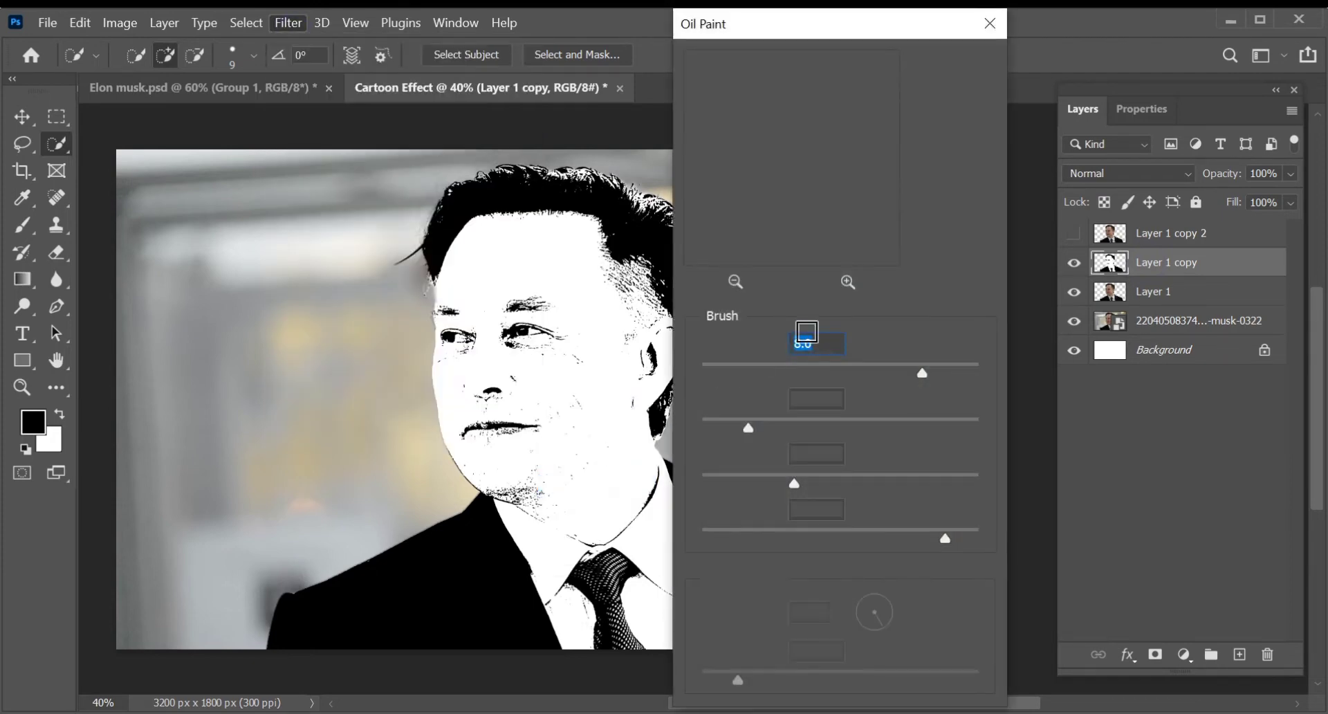
{"action": "mouse_move", "coordinate": [742, 173]}
{"action": "left_mouse_down"}
{"action": "mouse_move", "coordinate": [1063, 231]}
{"action": "mouse_move", "coordinate": [1133, 316]}
{"action": "left_mouse_up"}
{"action": "mouse_move", "coordinate": [729, 115]}
{"action": "left_mouse_down"}
{"action": "mouse_move", "coordinate": [877, 213]}
{"action": "mouse_move", "coordinate": [836, 184]}
{"action": "mouse_move", "coordinate": [954, 222]}
{"action": "mouse_move", "coordinate": [791, 170]}
{"action": "mouse_move", "coordinate": [875, 213]}
{"action": "left_mouse_up"}
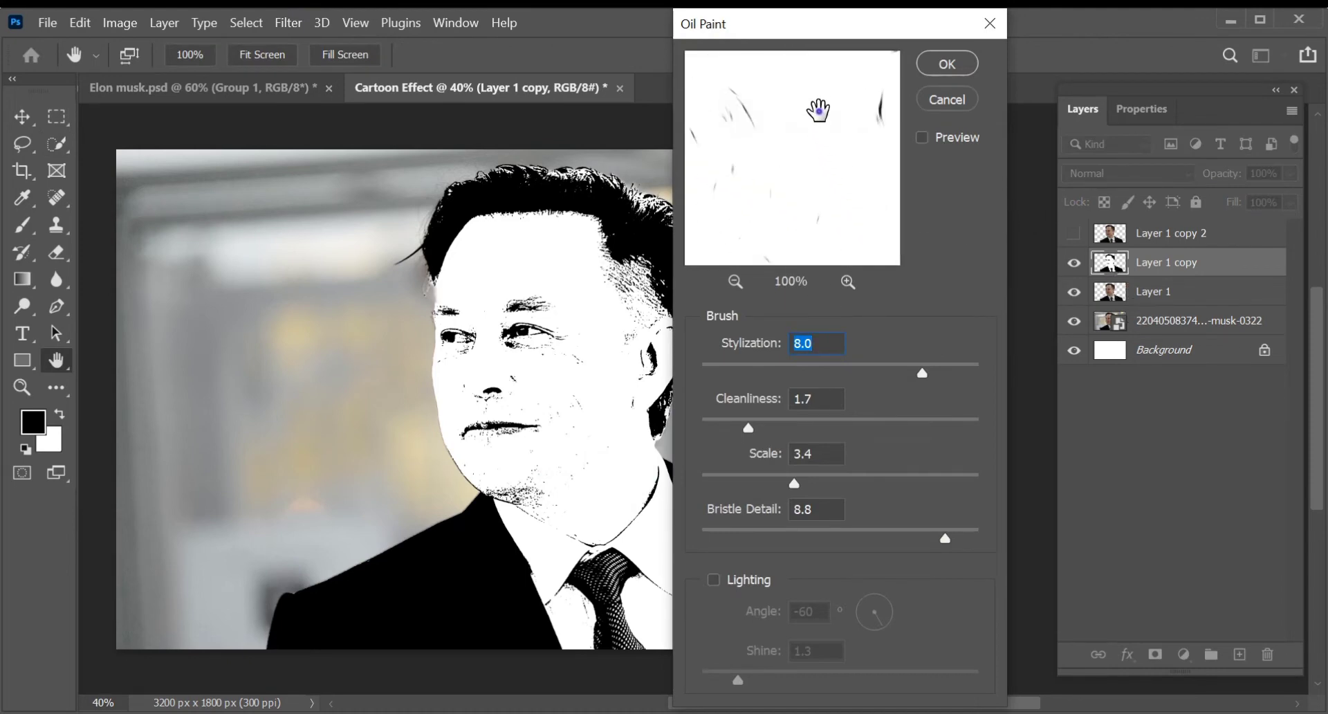
{"action": "left_click_drag", "start_coordinate": [818, 110], "coordinate": [787, 261]}
{"action": "left_click_drag", "start_coordinate": [764, 130], "coordinate": [874, 192]}
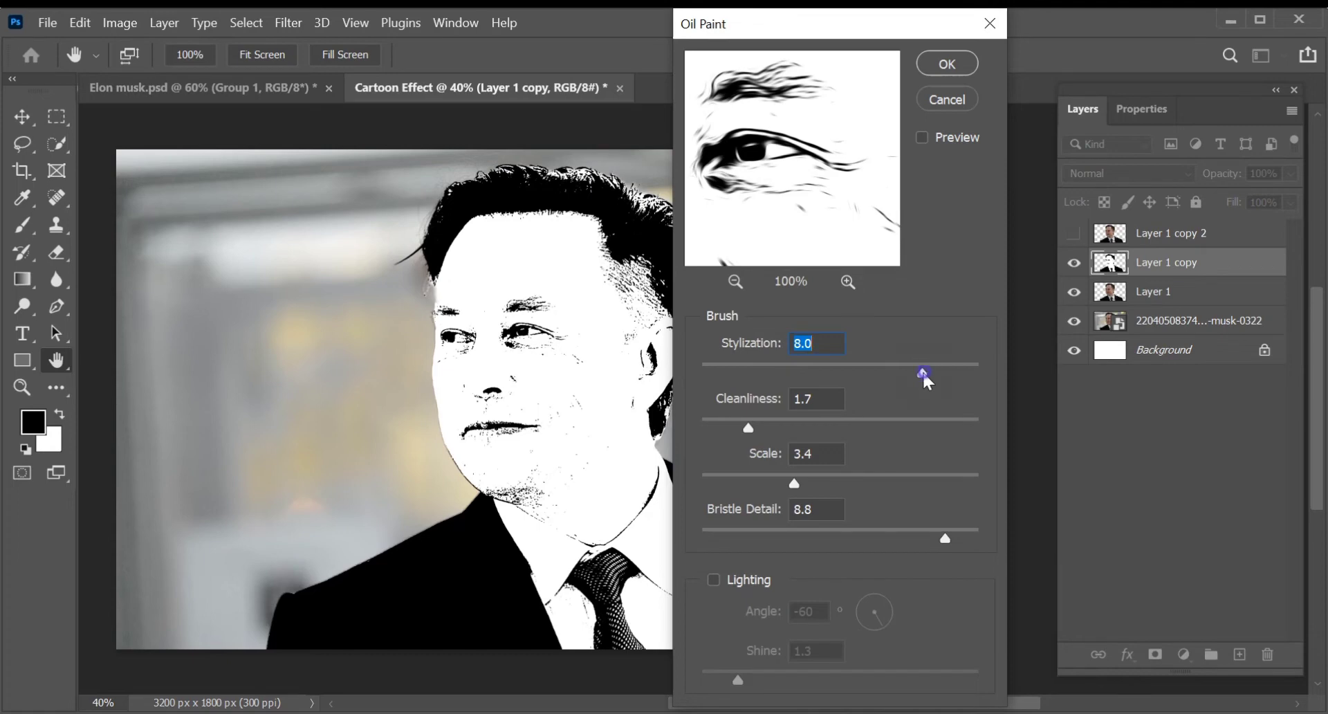
{"action": "left_click_drag", "start_coordinate": [926, 382], "coordinate": [903, 378]}
{"action": "left_click_drag", "start_coordinate": [751, 427], "coordinate": [812, 433]}
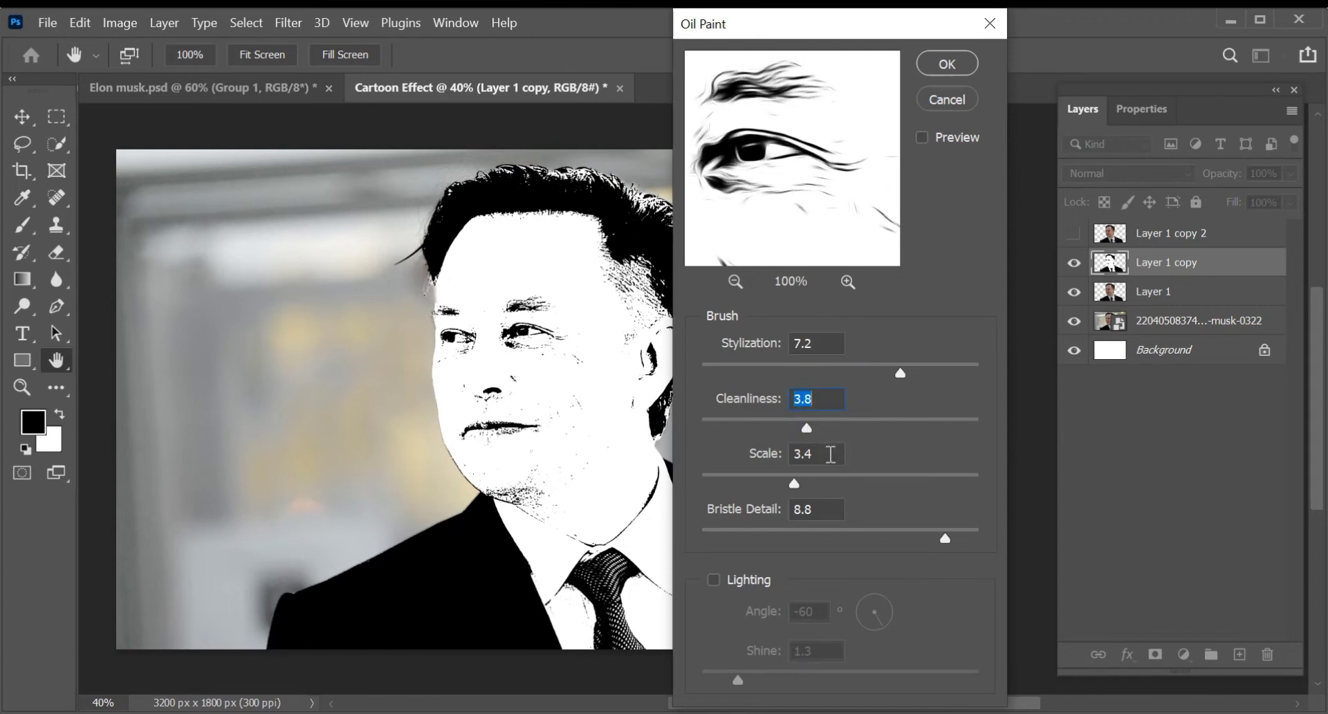
{"action": "left_click_drag", "start_coordinate": [823, 455], "coordinate": [776, 456]}
{"action": "left_click", "coordinate": [945, 64]}
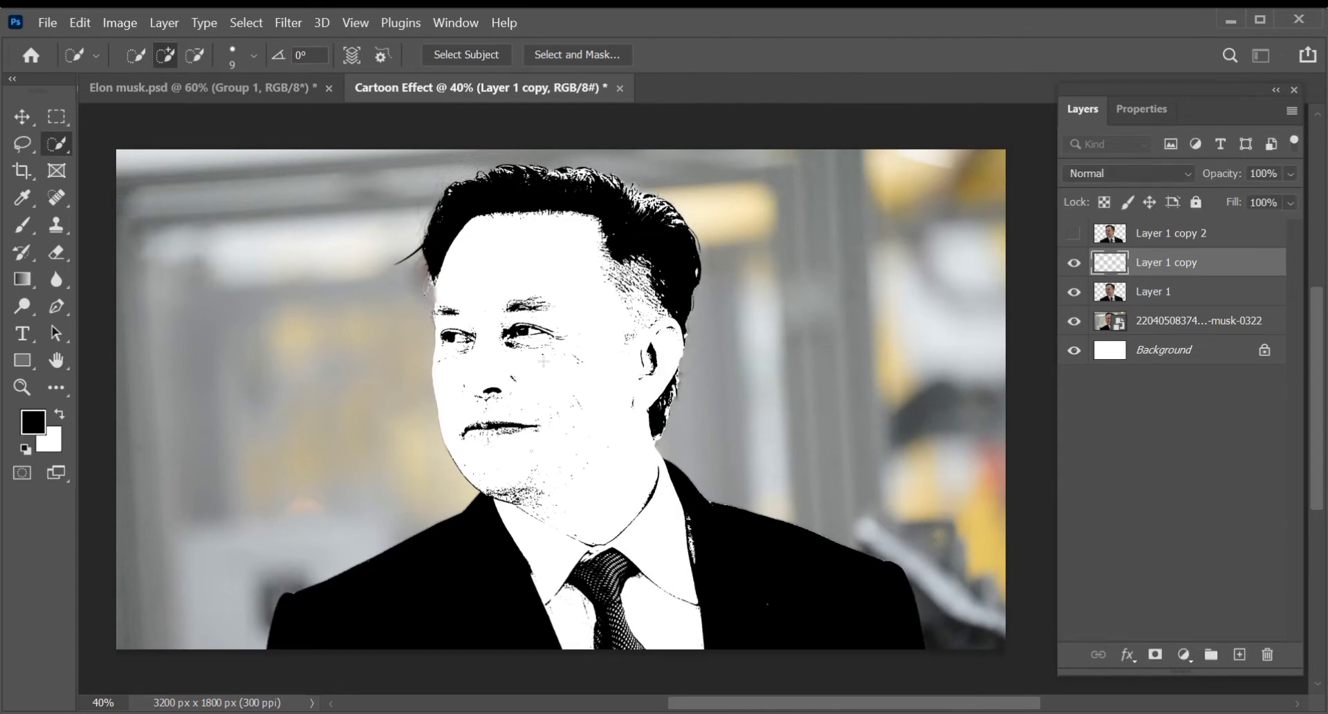
- Show the hidden Layer 1 copy 2 and set its blend mode to Multiply
{"action": "left_click", "coordinate": [1074, 235]}
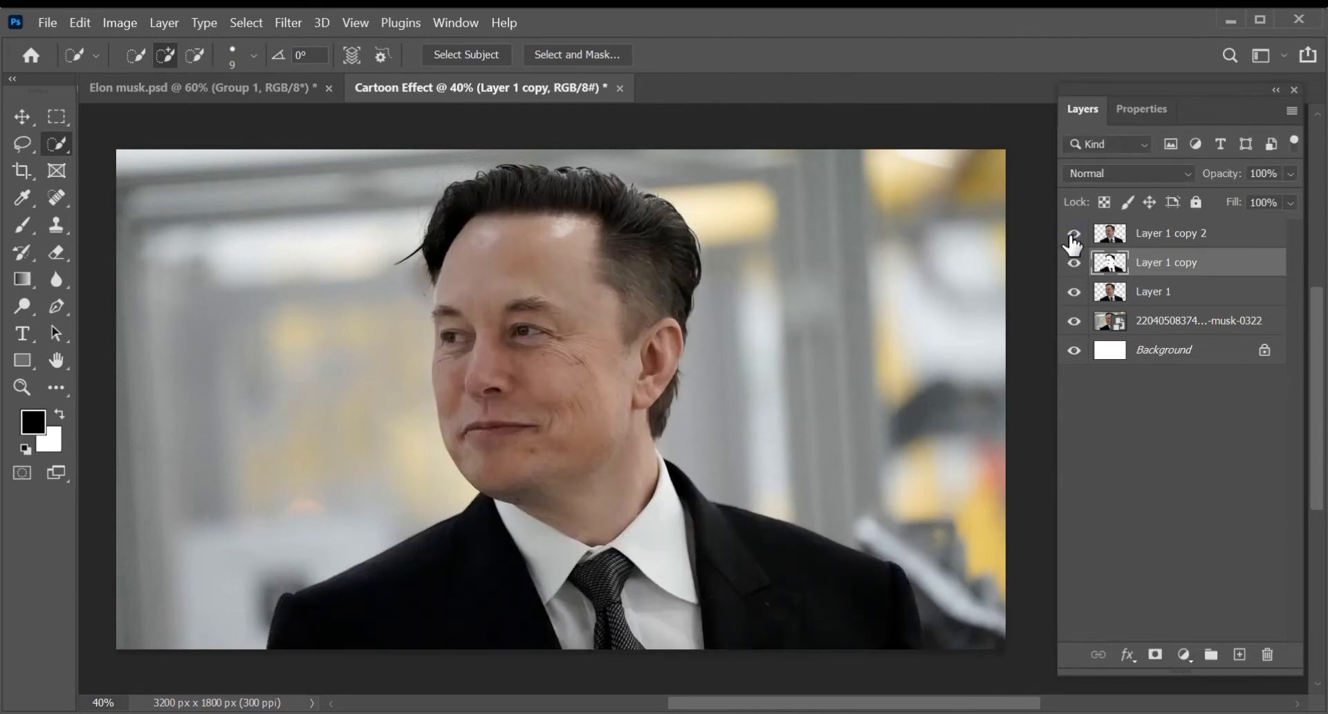
{"action": "left_click", "coordinate": [1142, 237]}
{"action": "left_click", "coordinate": [1157, 172]}
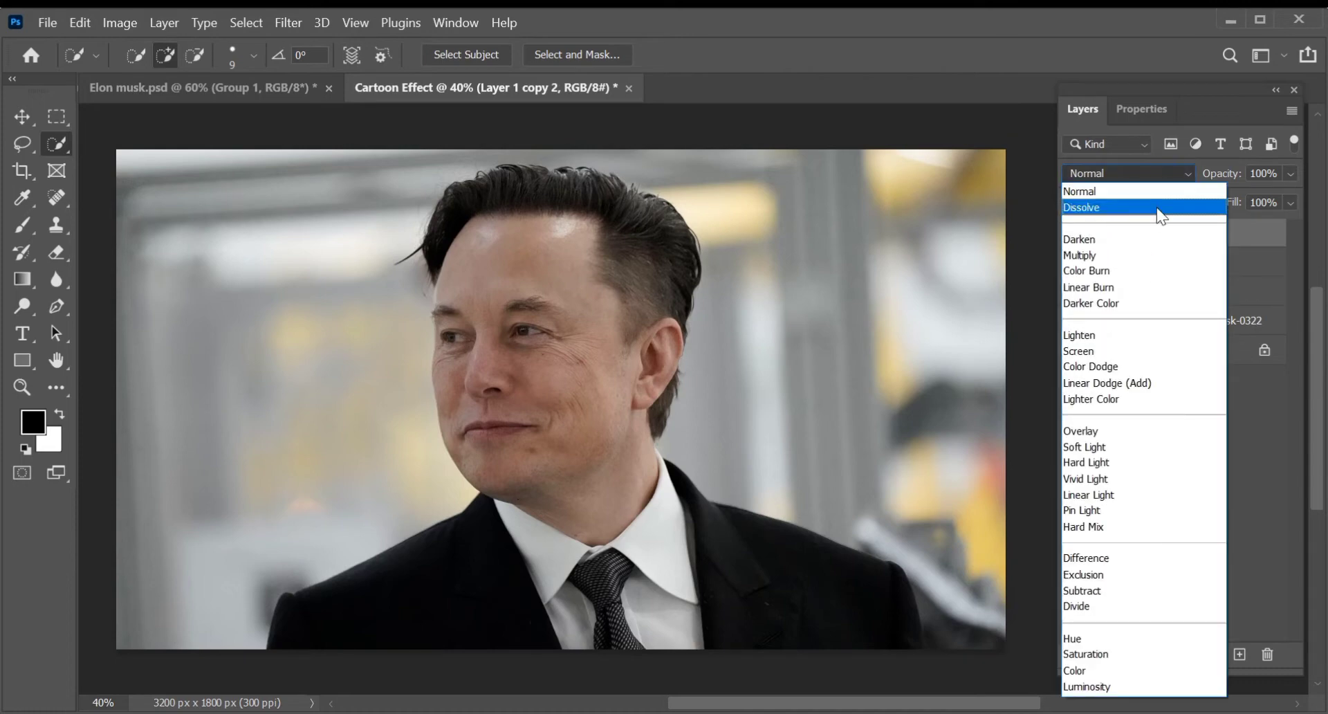
{"action": "left_click", "coordinate": [1165, 256]}
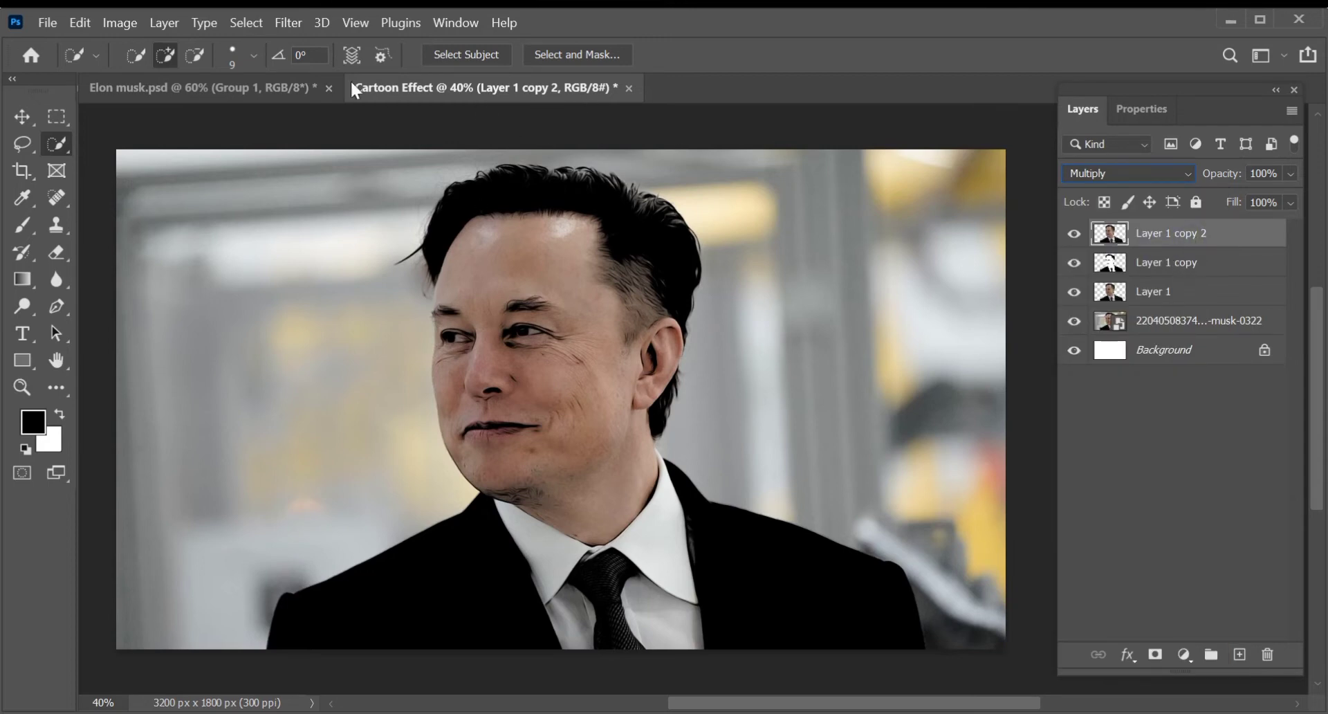
- Apply the Poster Edges filter to Layer 1 copy 2 with edge thickness 4, edge intensity 0 and posterization 3
{"action": "left_click", "coordinate": [284, 24]}
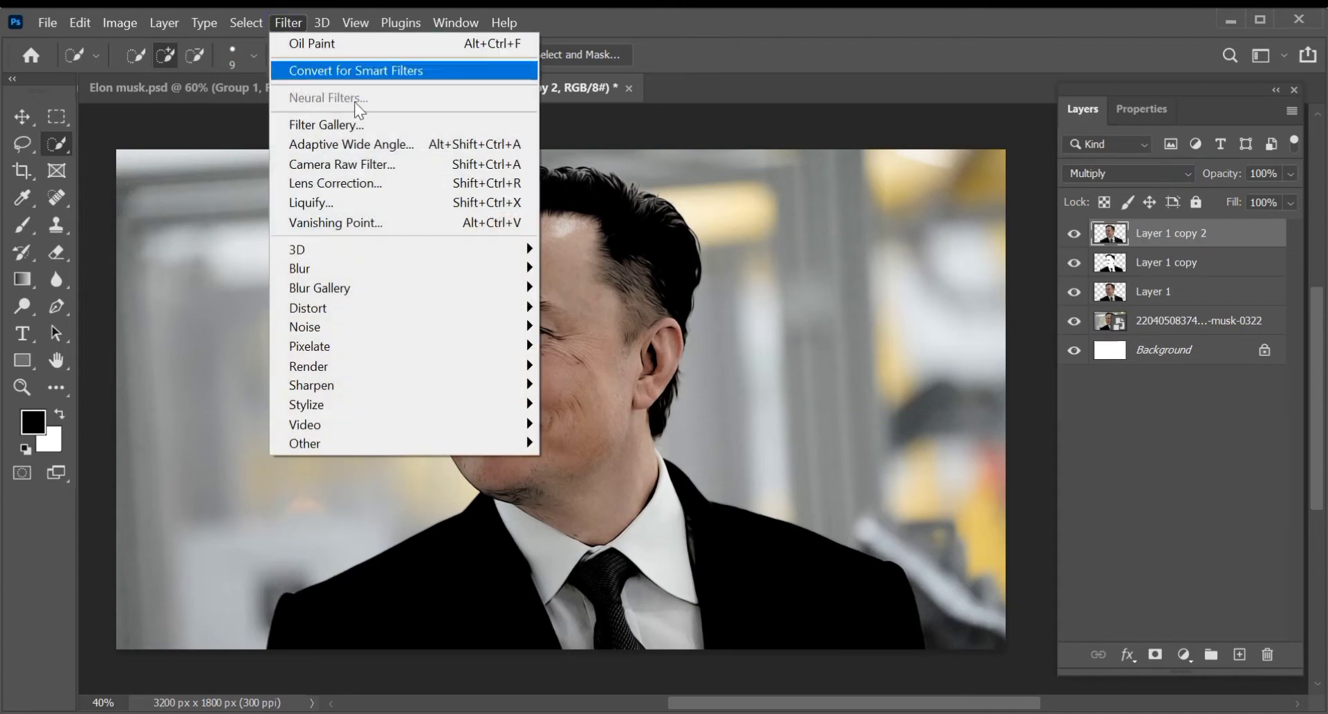
{"action": "left_click", "coordinate": [415, 125]}
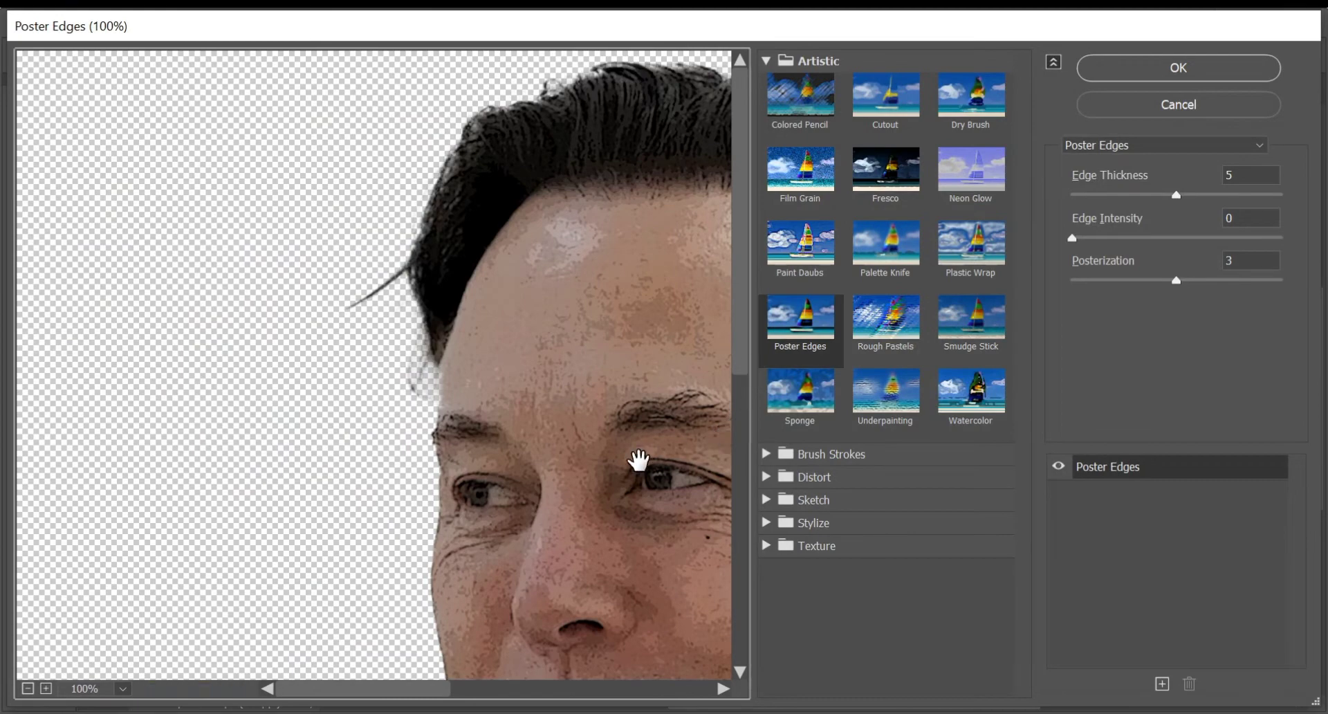
{"action": "left_click_drag", "start_coordinate": [637, 459], "coordinate": [354, 320]}
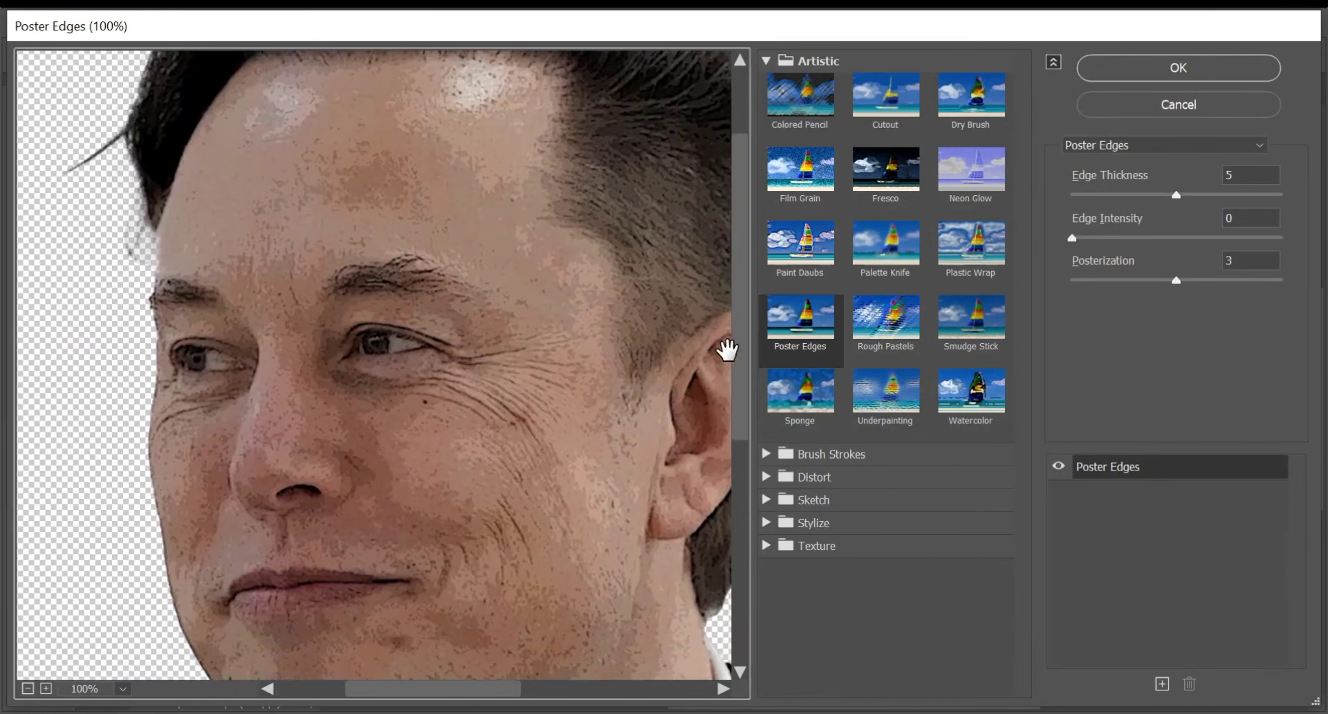
{"action": "left_click", "coordinate": [786, 326]}
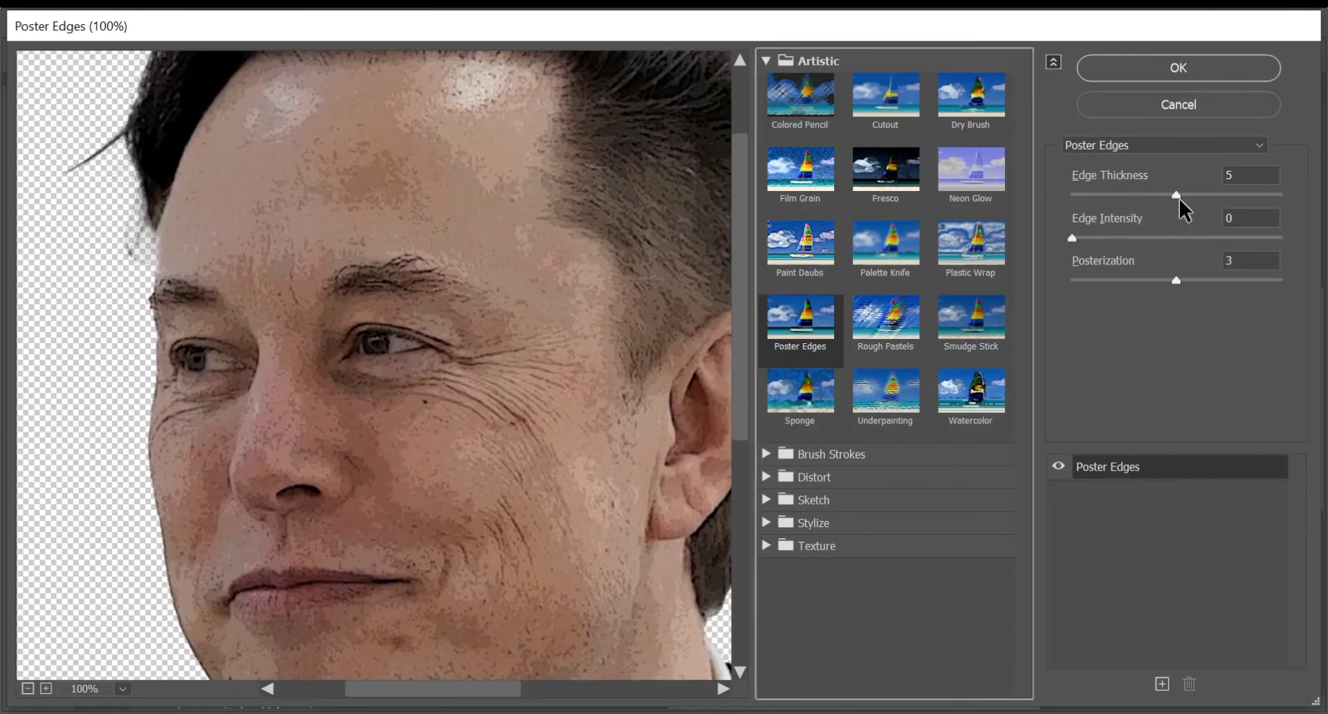
{"action": "left_click_drag", "start_coordinate": [1184, 198], "coordinate": [1152, 199]}
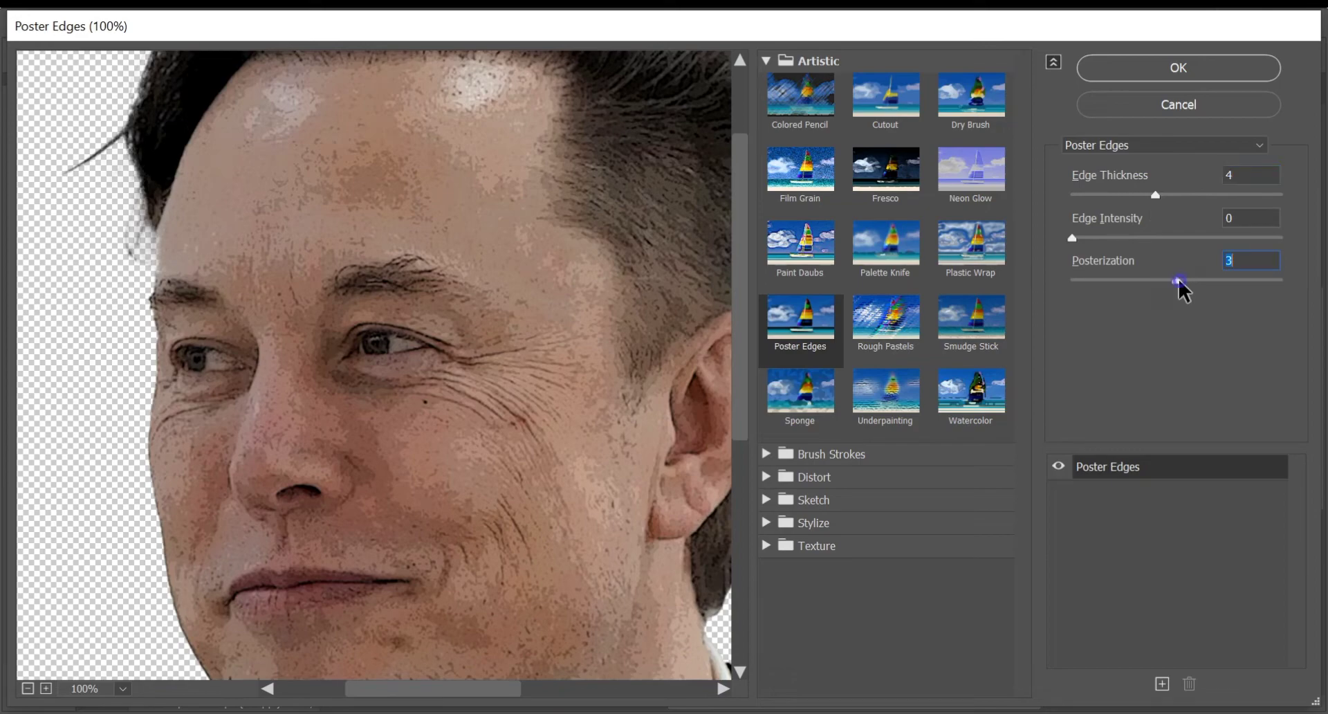
{"action": "left_click", "coordinate": [1130, 74]}
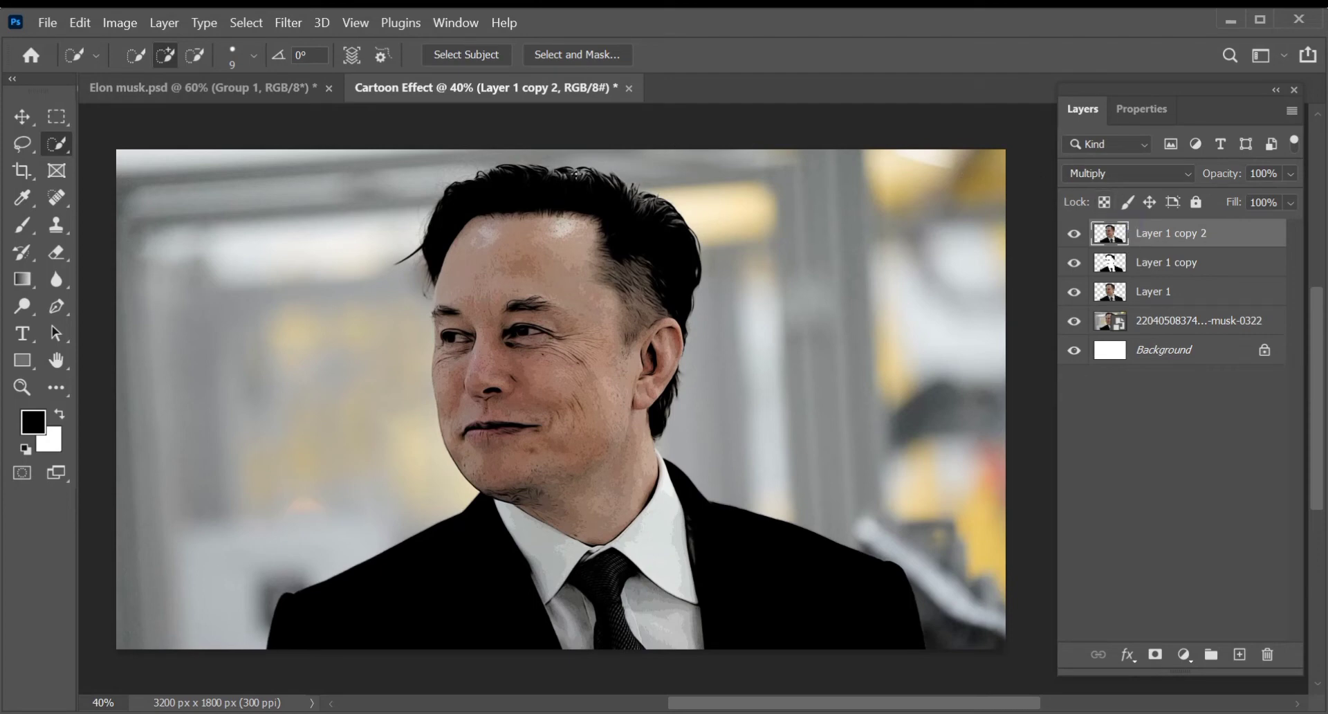
- Apply the Oil Paint filter to Layer 1 copy 2 with stylization 6.0 and cleanliness 5.2, checking the effect around the eye
{"action": "left_click", "coordinate": [290, 22]}
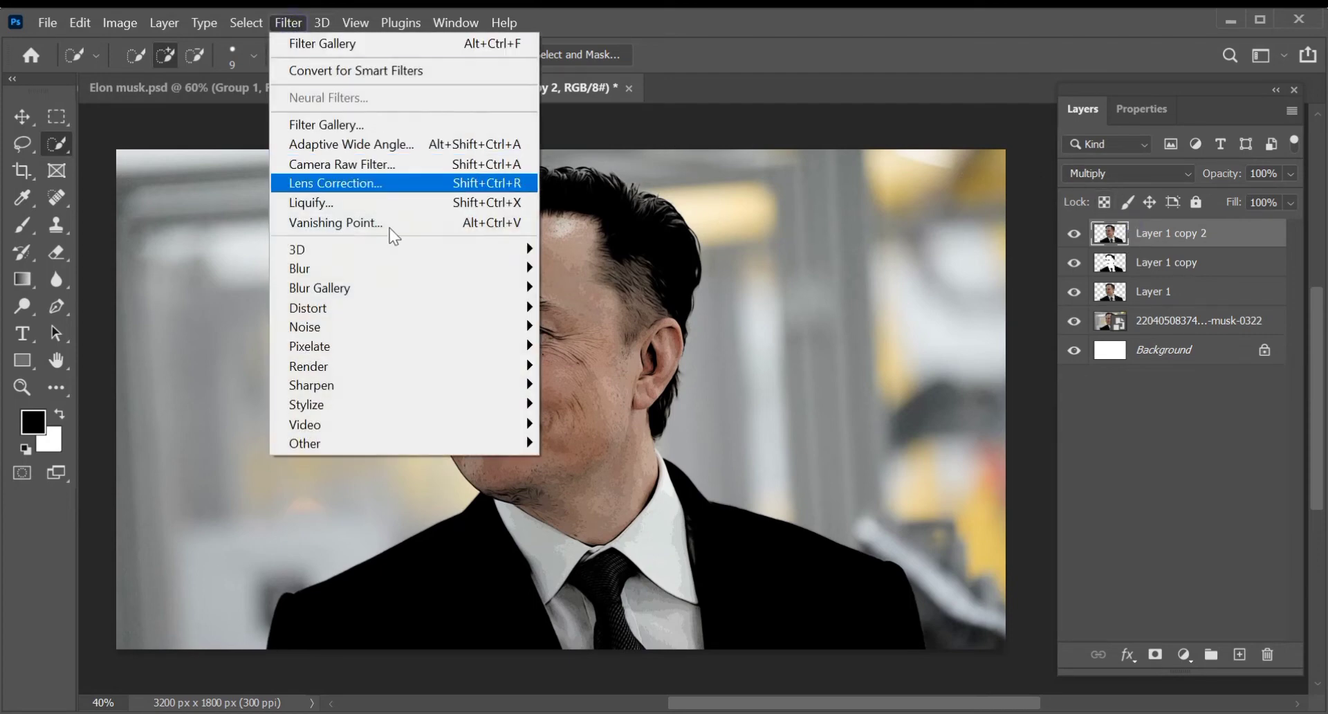
{"action": "mouse_move", "coordinate": [500, 401]}
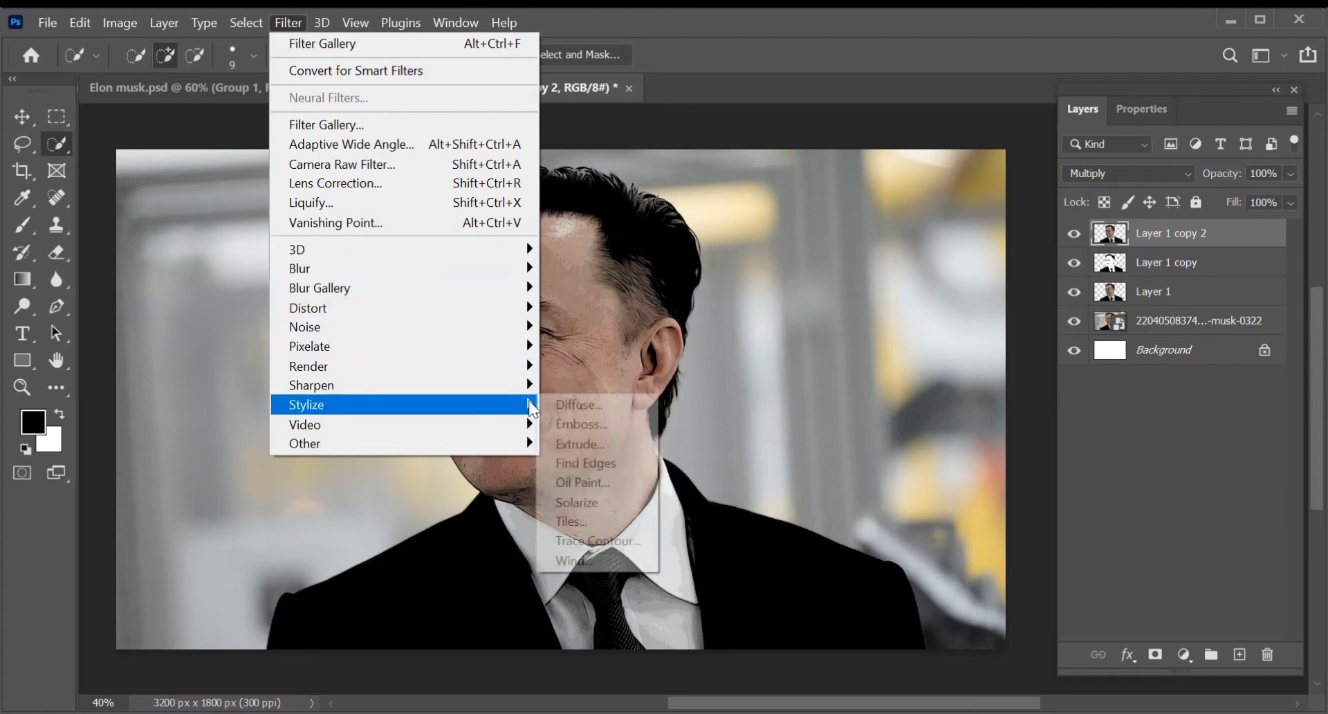
{"action": "left_click", "coordinate": [611, 480]}
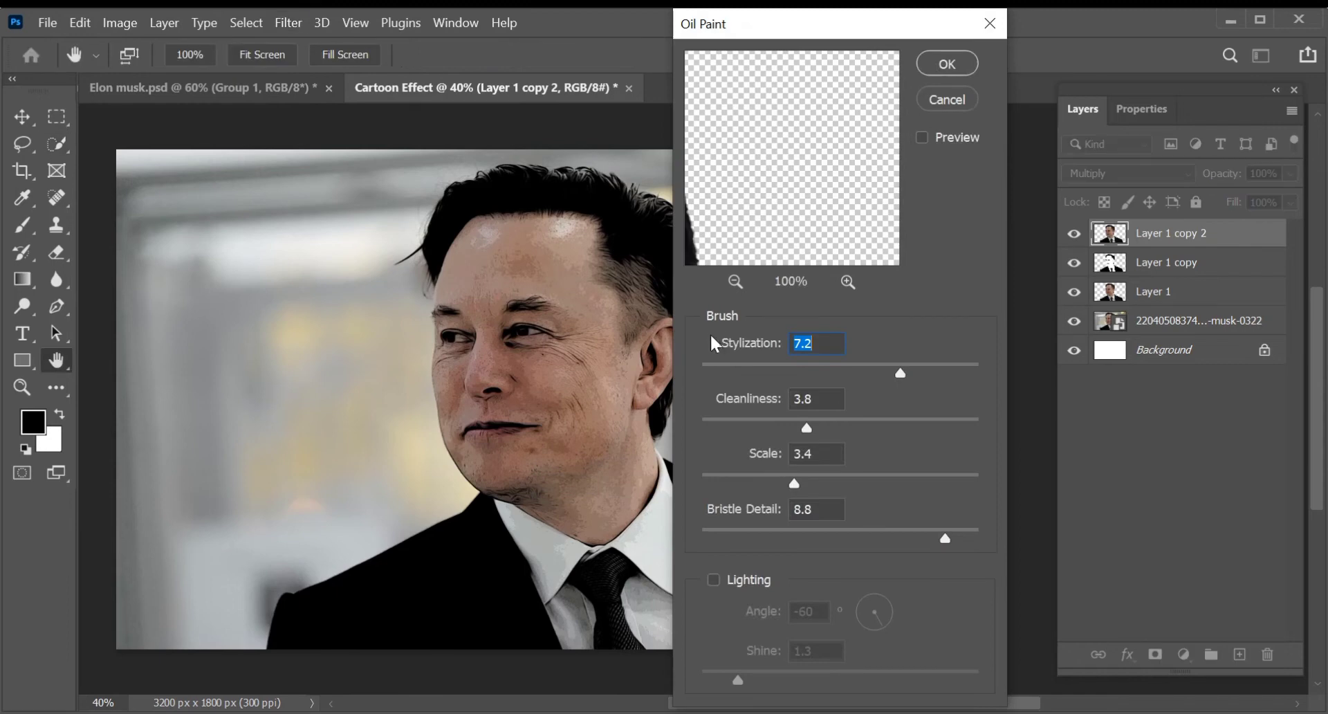
{"action": "left_click_drag", "start_coordinate": [720, 184], "coordinate": [895, 248]}
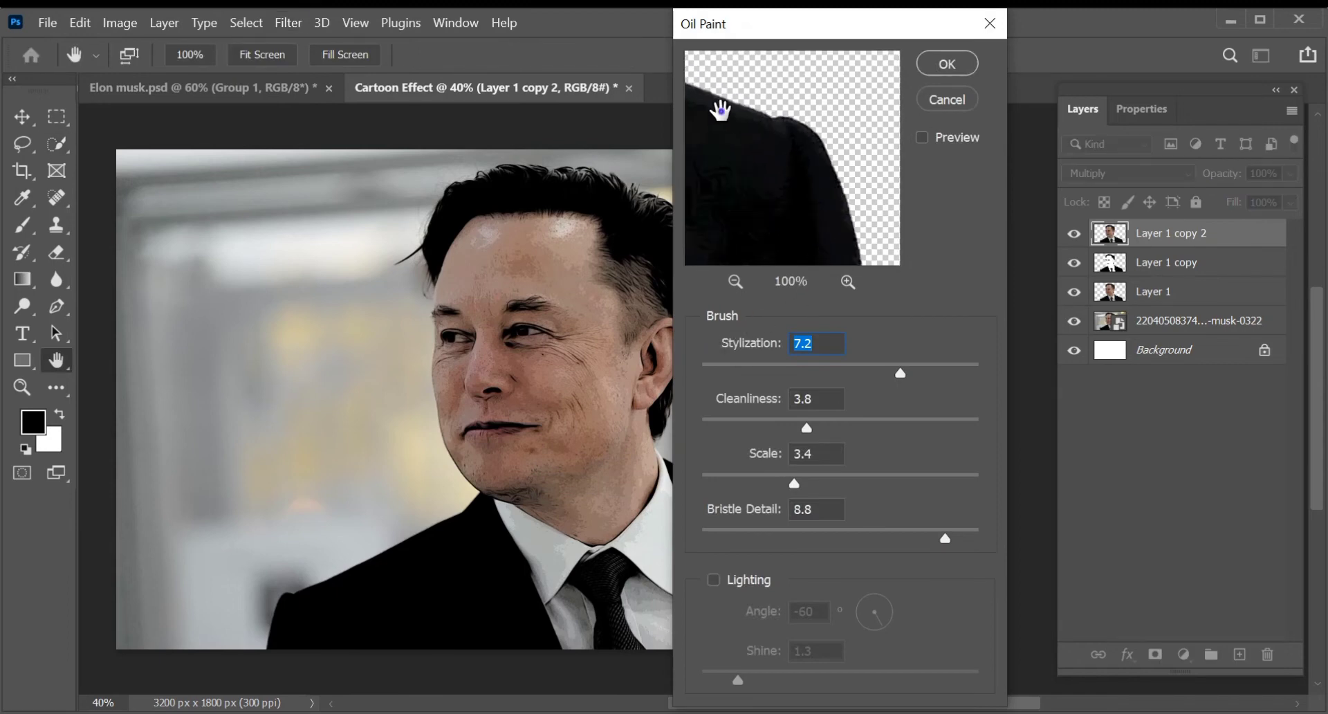
{"action": "left_click_drag", "start_coordinate": [717, 110], "coordinate": [924, 222]}
{"action": "mouse_move", "coordinate": [751, 139]}
{"action": "left_mouse_down"}
{"action": "mouse_move", "coordinate": [812, 172]}
{"action": "mouse_move", "coordinate": [932, 196]}
{"action": "left_mouse_up"}
{"action": "left_click_drag", "start_coordinate": [711, 134], "coordinate": [908, 231]}
{"action": "left_click_drag", "start_coordinate": [739, 114], "coordinate": [904, 208]}
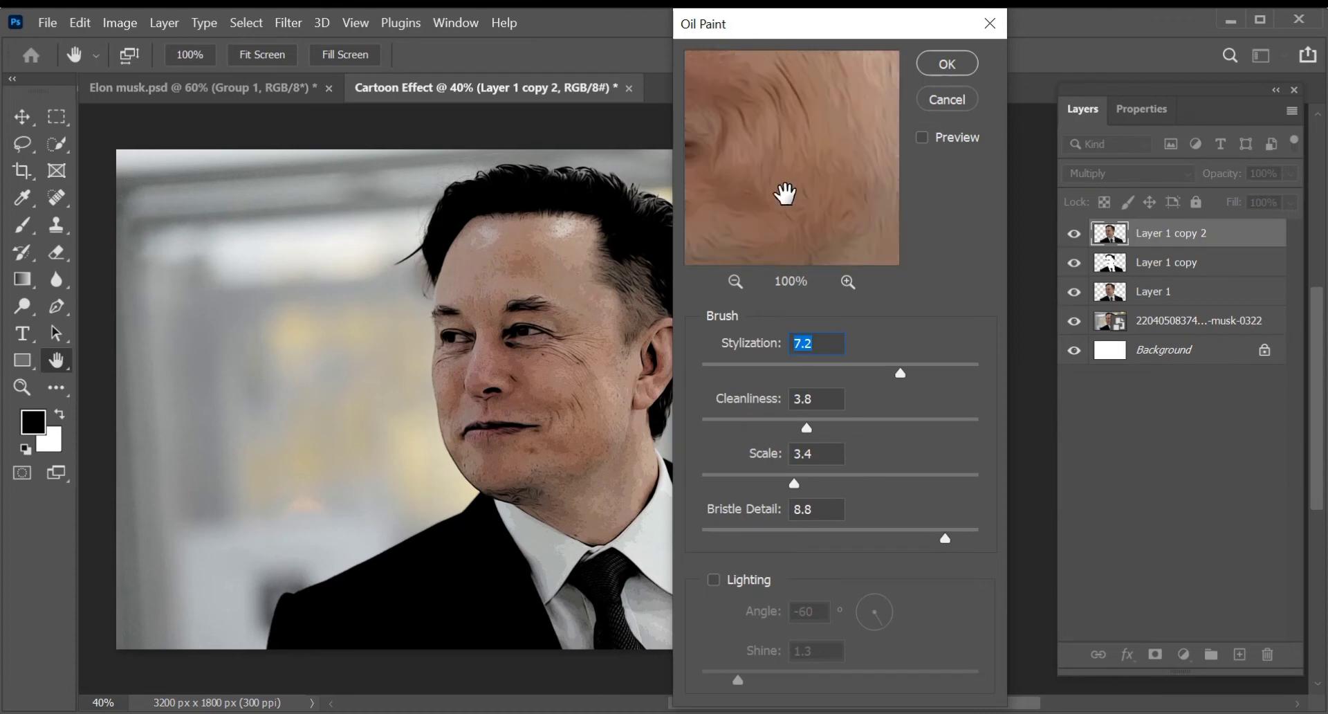
{"action": "left_click_drag", "start_coordinate": [786, 193], "coordinate": [865, 255]}
{"action": "mouse_move", "coordinate": [830, 118]}
{"action": "left_mouse_down"}
{"action": "mouse_move", "coordinate": [865, 308]}
{"action": "mouse_move", "coordinate": [836, 252]}
{"action": "left_mouse_up"}
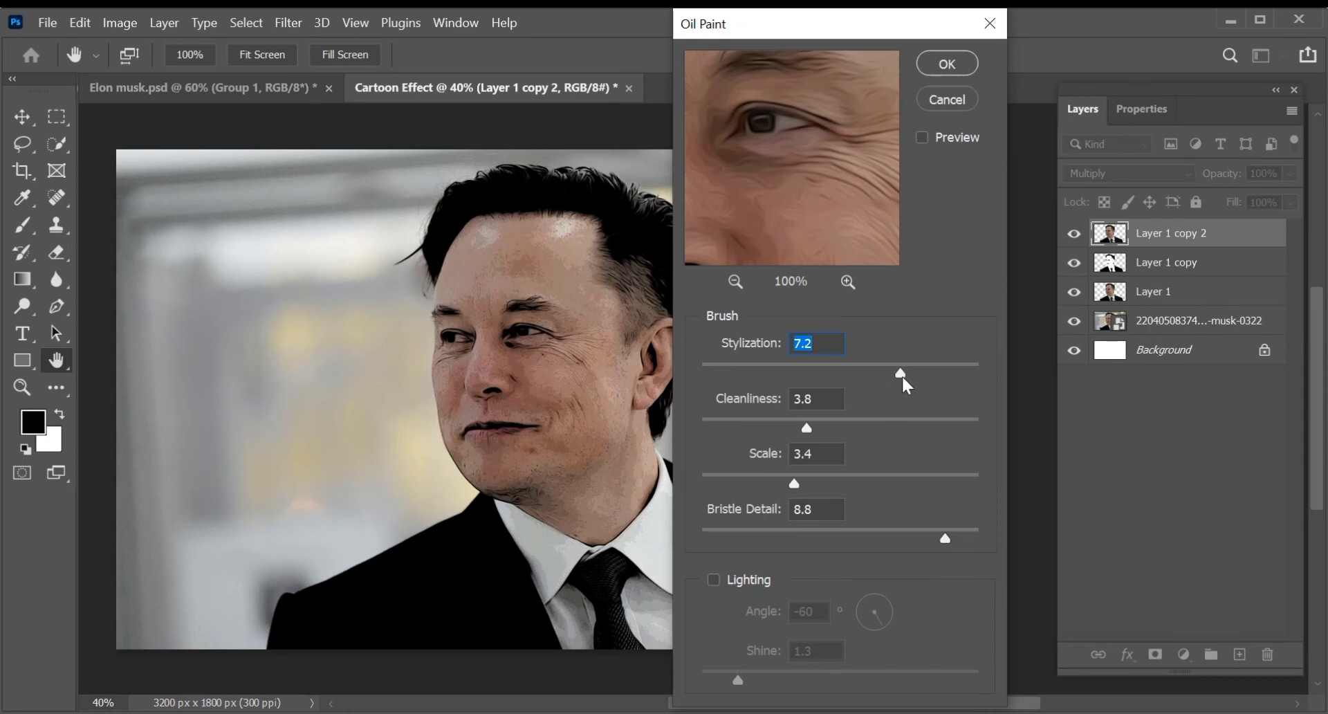
{"action": "left_click_drag", "start_coordinate": [902, 377], "coordinate": [848, 377]}
{"action": "left_click_drag", "start_coordinate": [851, 375], "coordinate": [868, 376]}
{"action": "left_click_drag", "start_coordinate": [819, 434], "coordinate": [848, 438]}
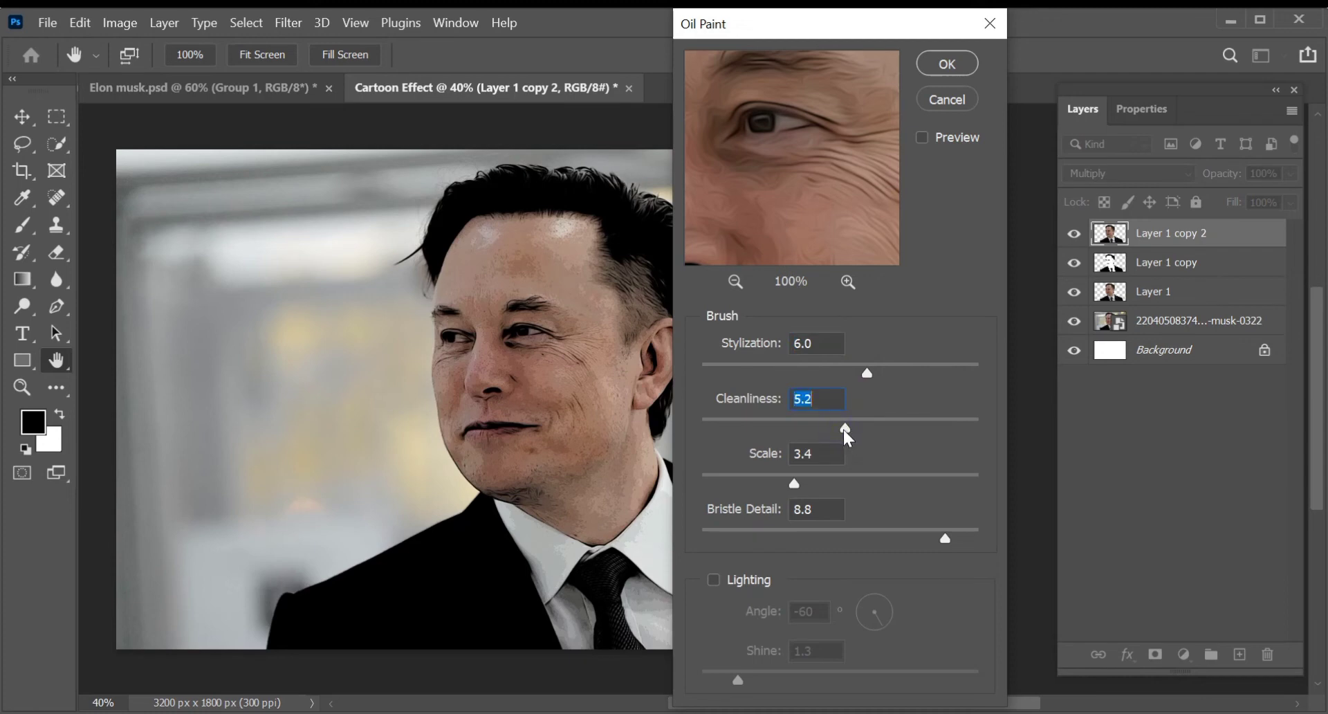
{"action": "left_click", "coordinate": [941, 73]}
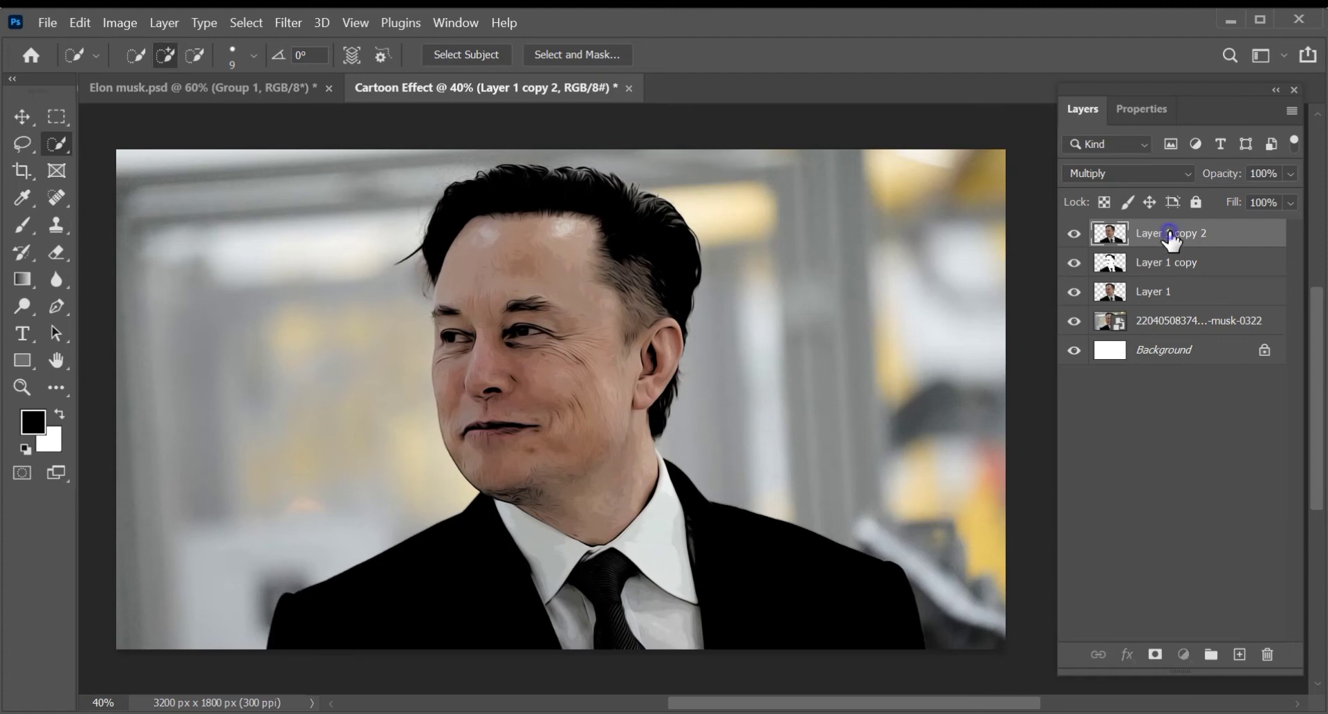
- Add a Brightness/Contrast adjustment clipped to Layer 1 copy 2 with brightness 45 and contrast -5
{"action": "left_click", "coordinate": [1185, 654]}
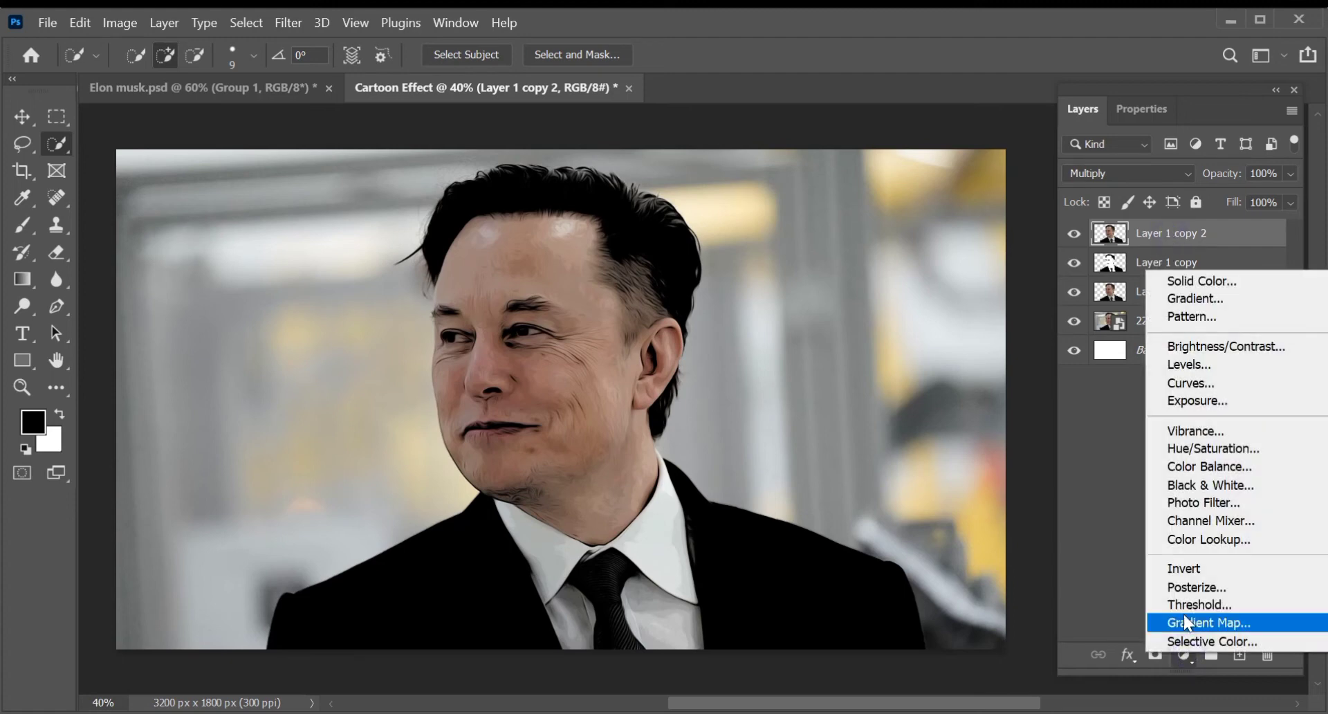
{"action": "left_click", "coordinate": [1190, 352]}
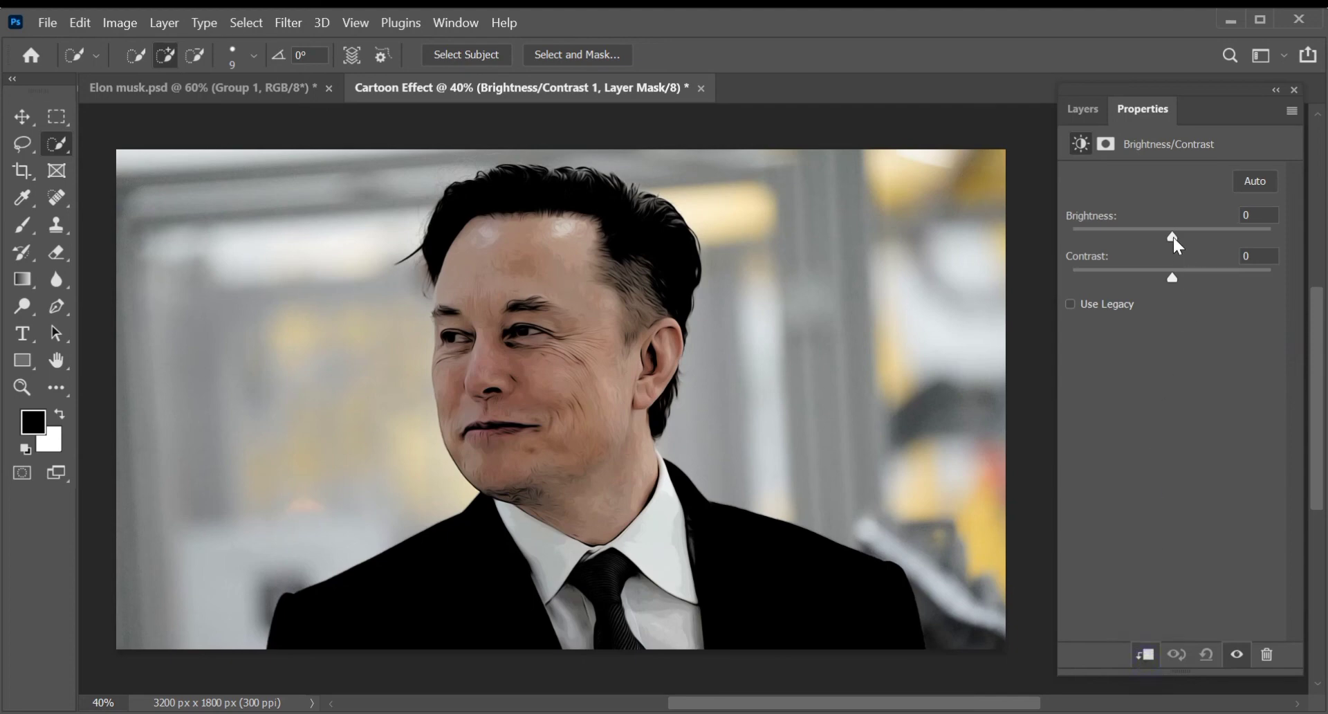
{"action": "left_click_drag", "start_coordinate": [1173, 238], "coordinate": [1166, 277]}
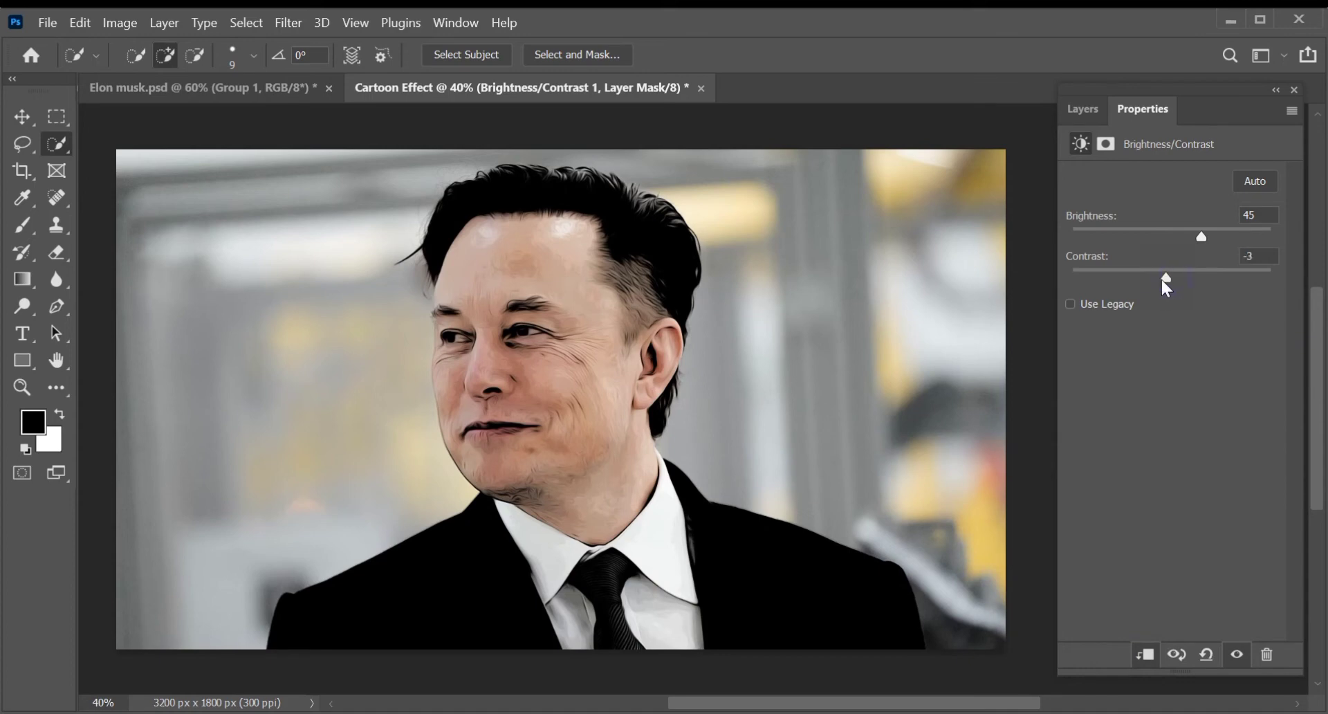
{"action": "left_click", "coordinate": [1078, 109]}
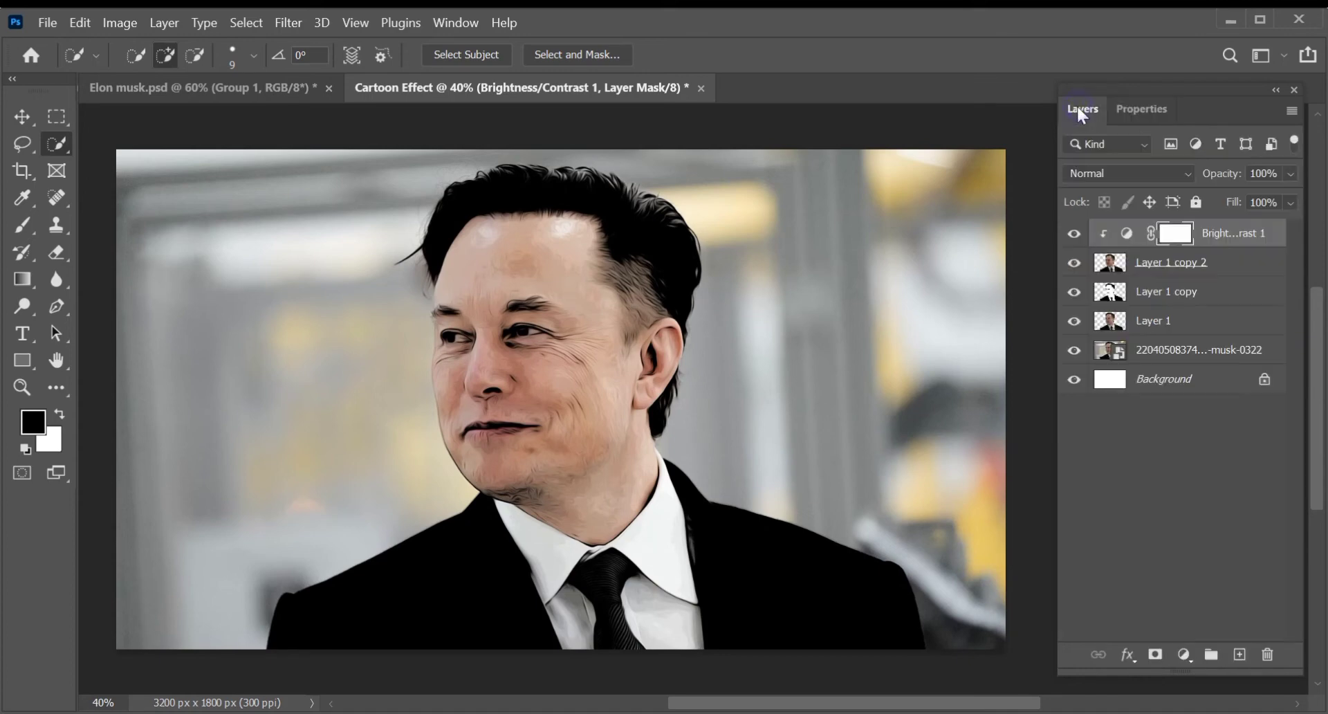
- Add a Color Lookup adjustment directly above the original photo layer using the 3D LUT Fuji F125 Kodak 2395 (by Adobe).cube
{"action": "left_click", "coordinate": [1226, 269]}
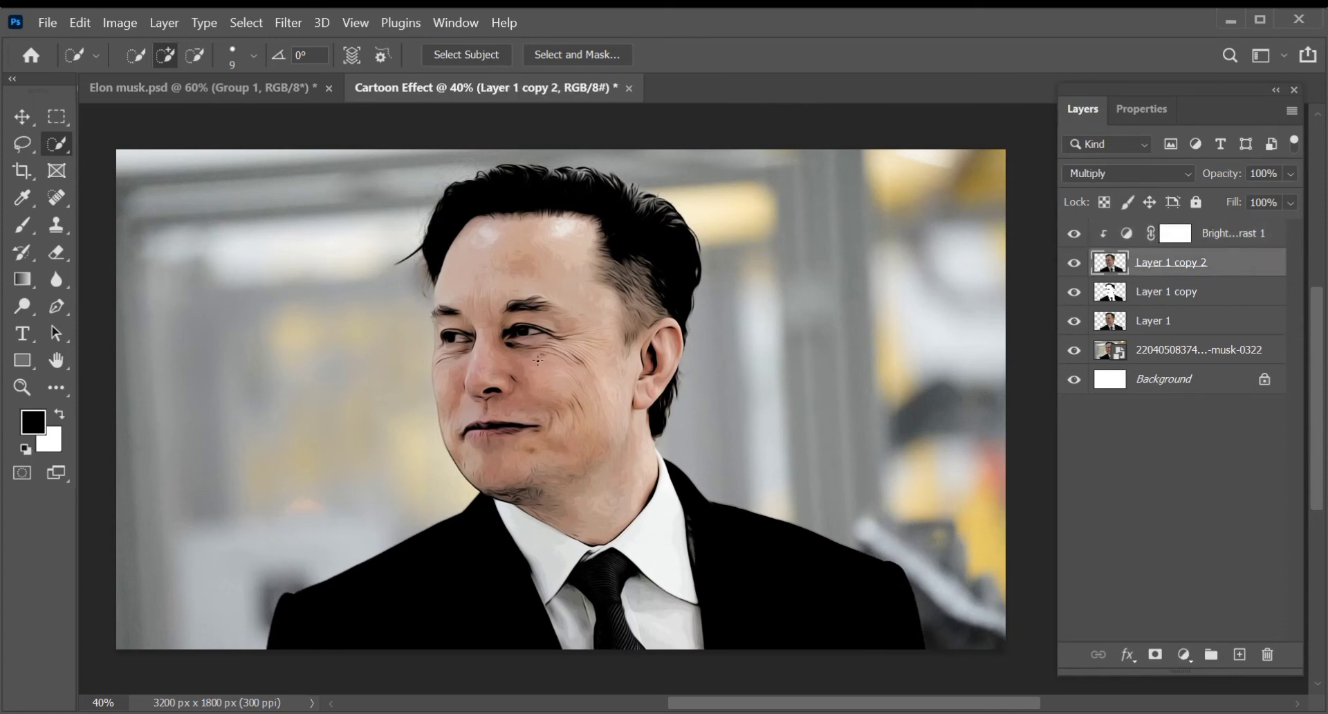
{"action": "key", "text": "v"}
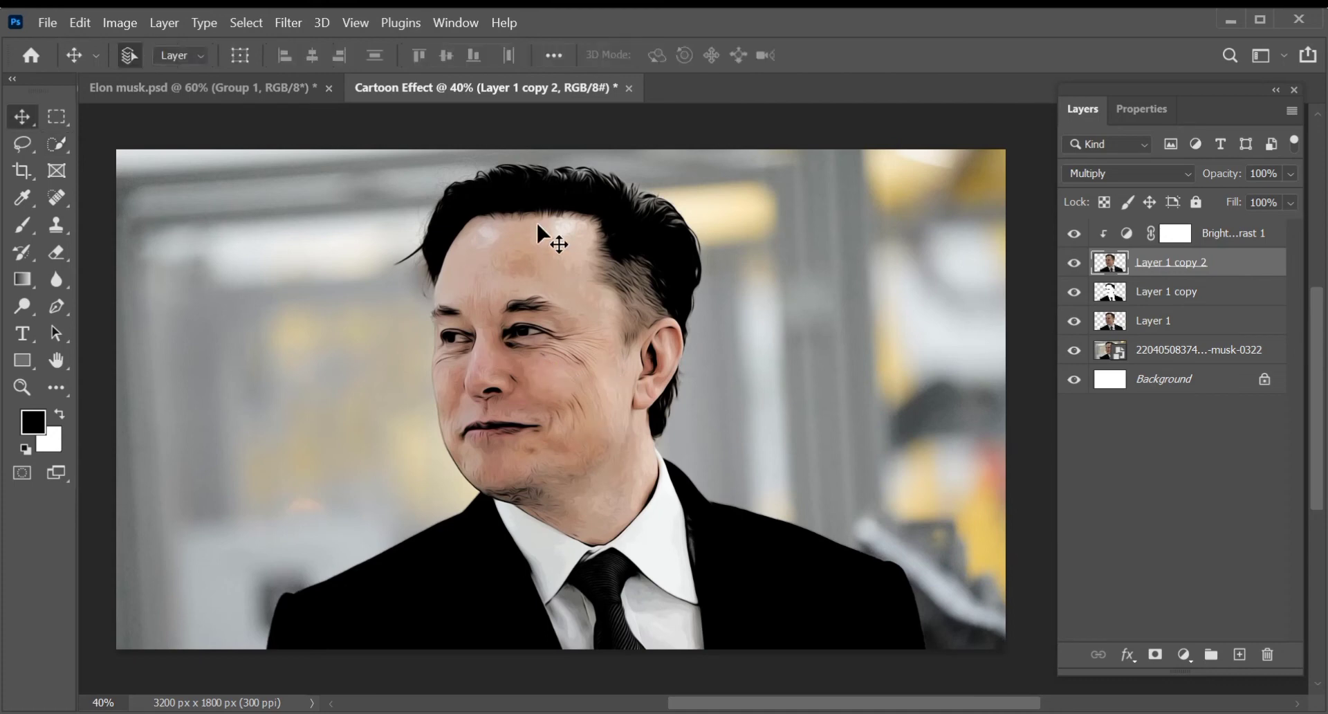
{"action": "left_click", "coordinate": [993, 366]}
{"action": "left_click", "coordinate": [1202, 348]}
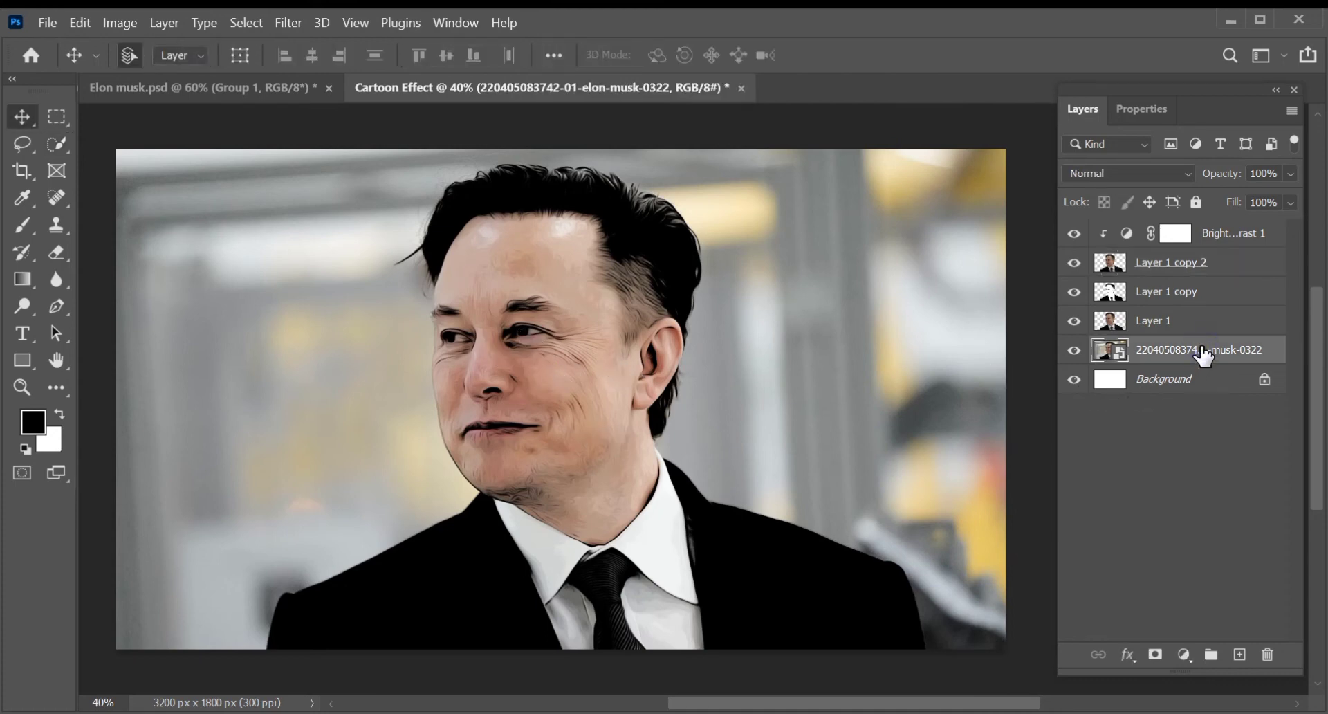
{"action": "left_click", "coordinate": [1184, 654]}
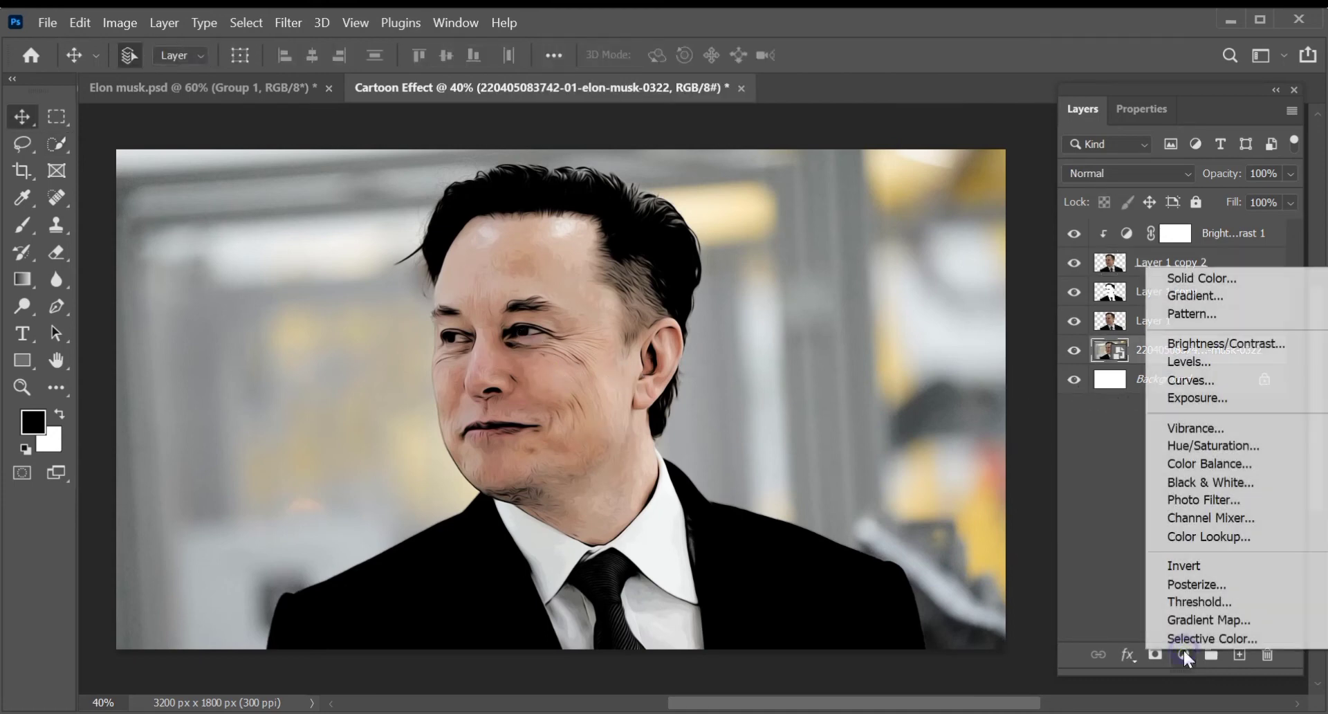
{"action": "left_click", "coordinate": [1184, 536]}
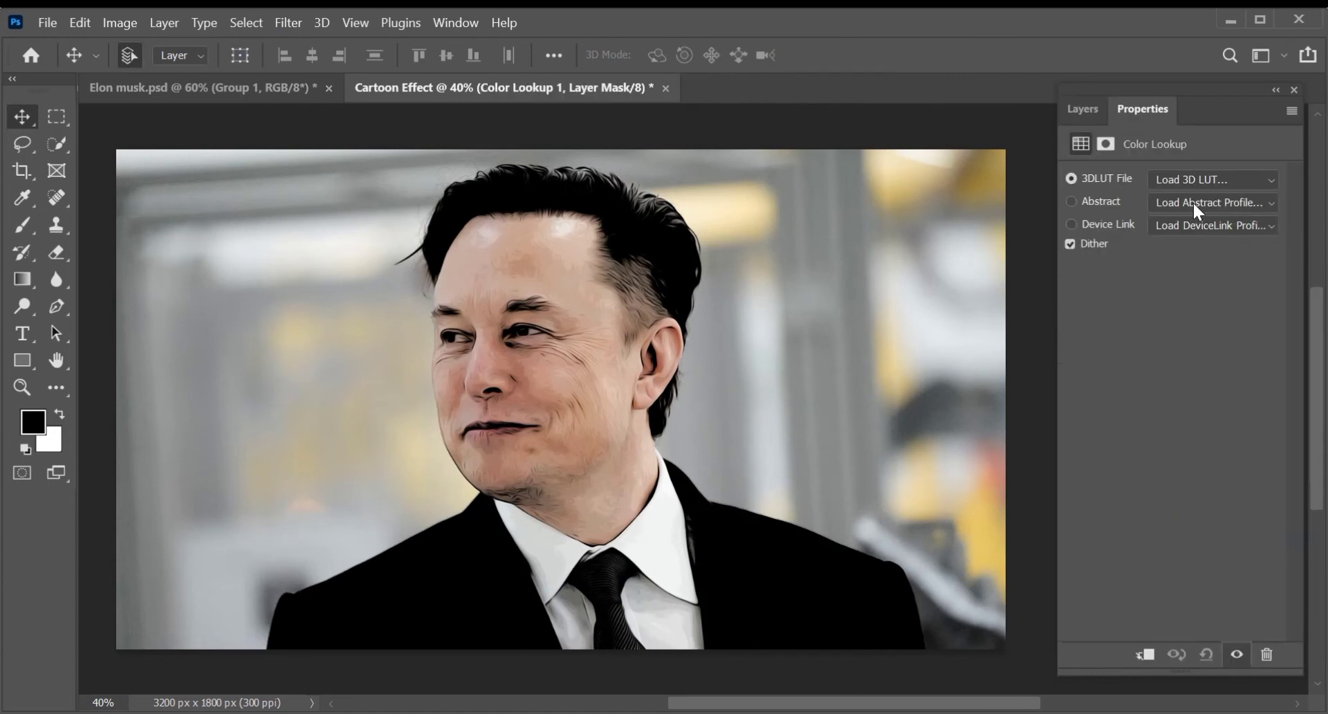
{"action": "left_click", "coordinate": [1194, 183]}
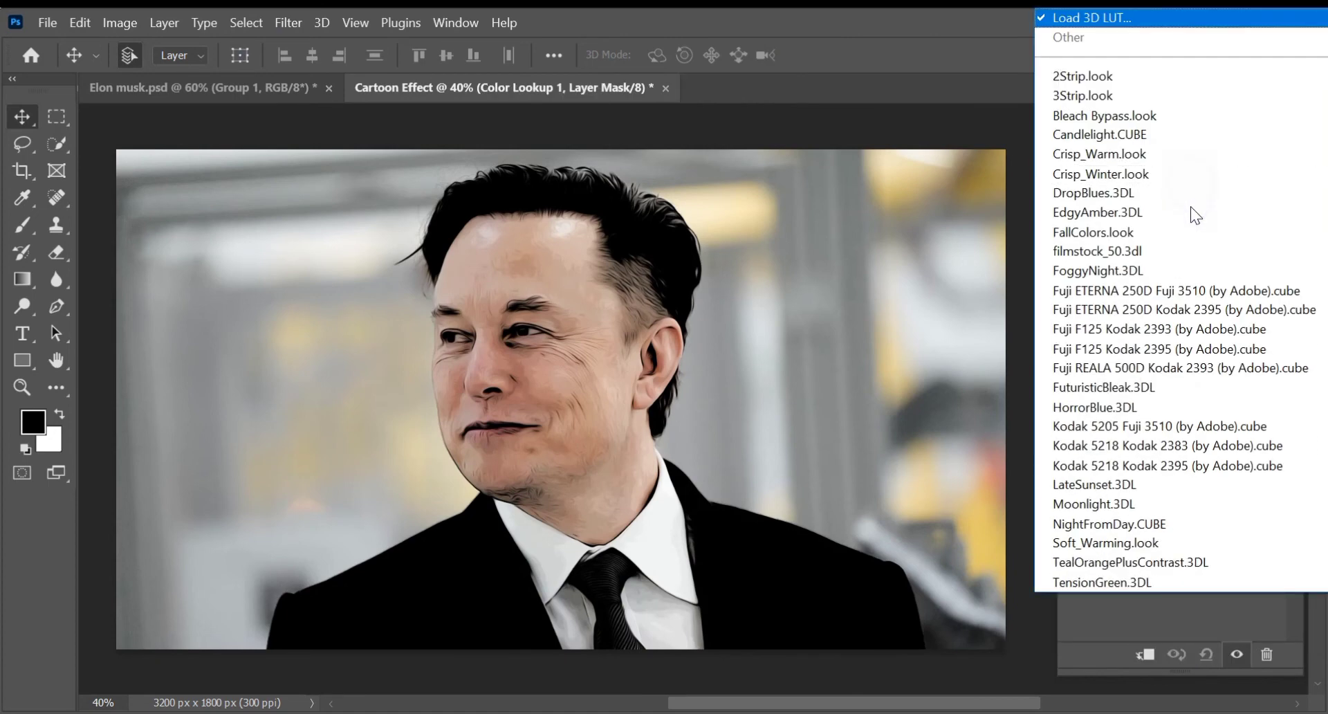
{"action": "left_click", "coordinate": [1172, 346]}
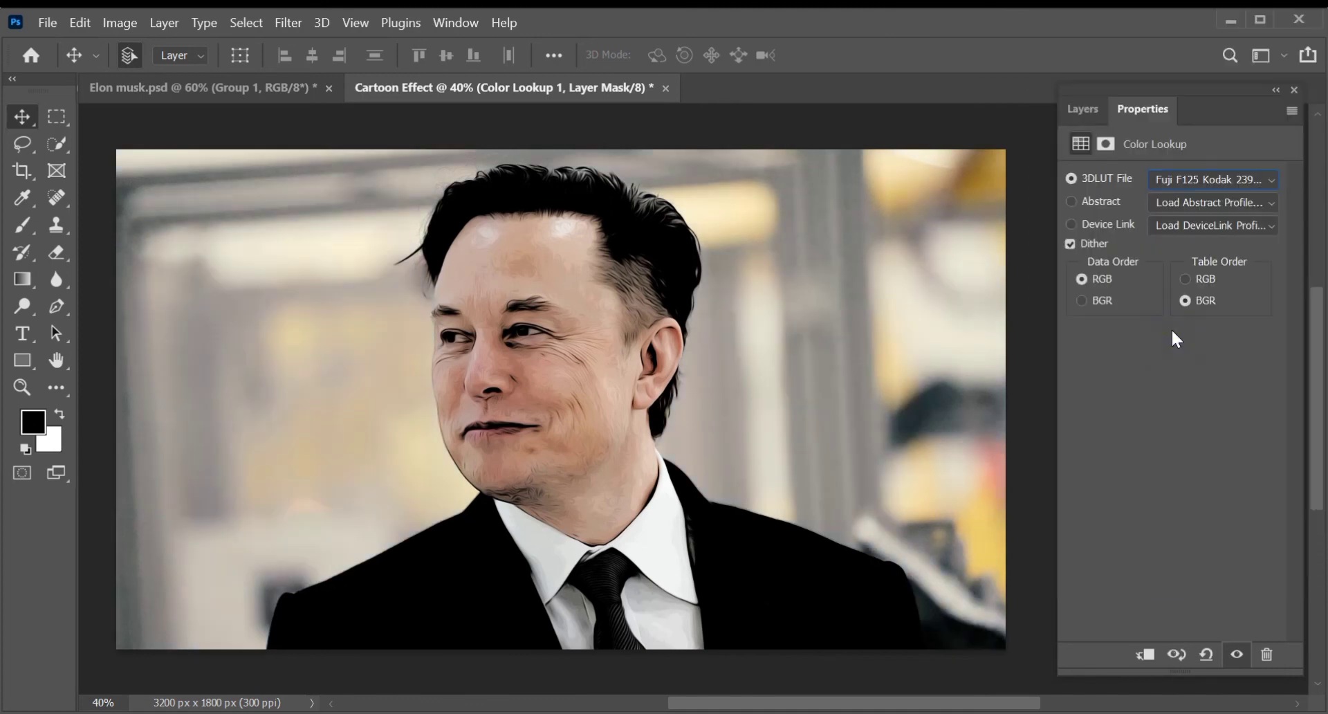
{"action": "left_click", "coordinate": [1087, 106]}
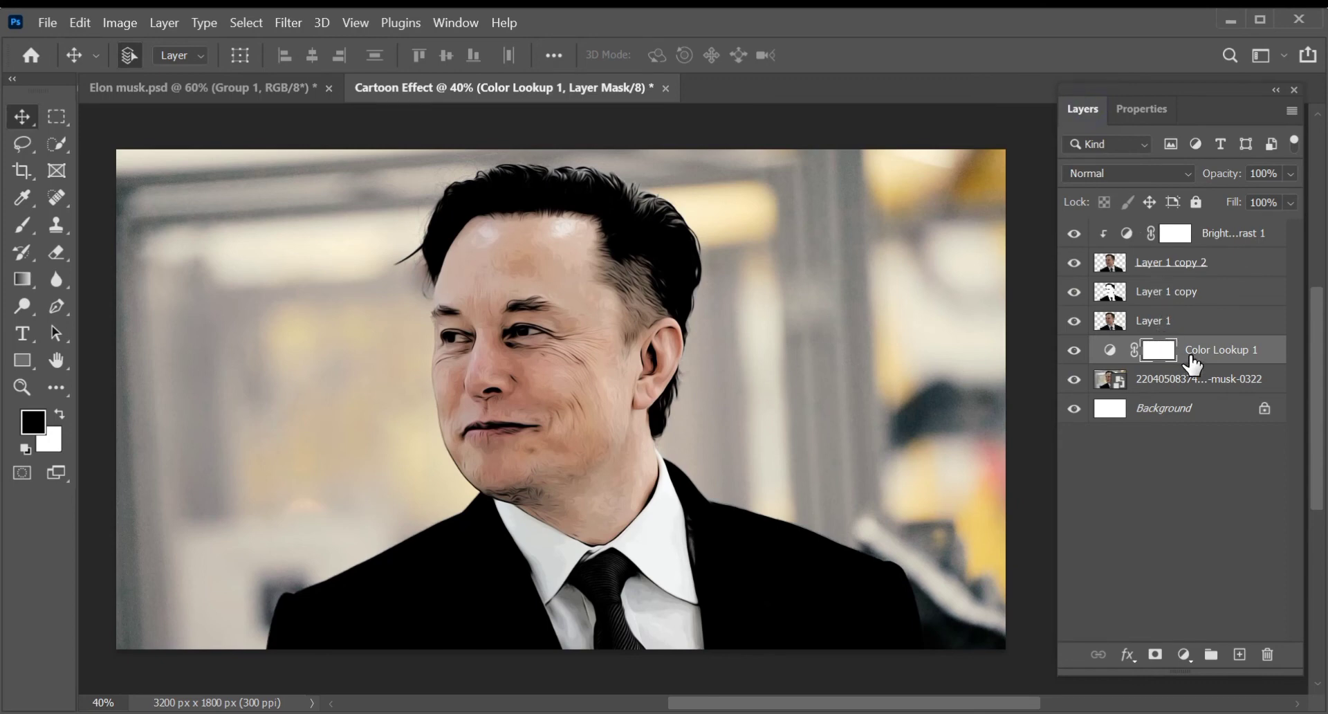
- Add a Hue/Saturation adjustment above the Brightness/Contrast layer, clip it to Layer 1 copy 2, and set saturation +8 and lightness -11
{"action": "left_click", "coordinate": [1207, 384]}
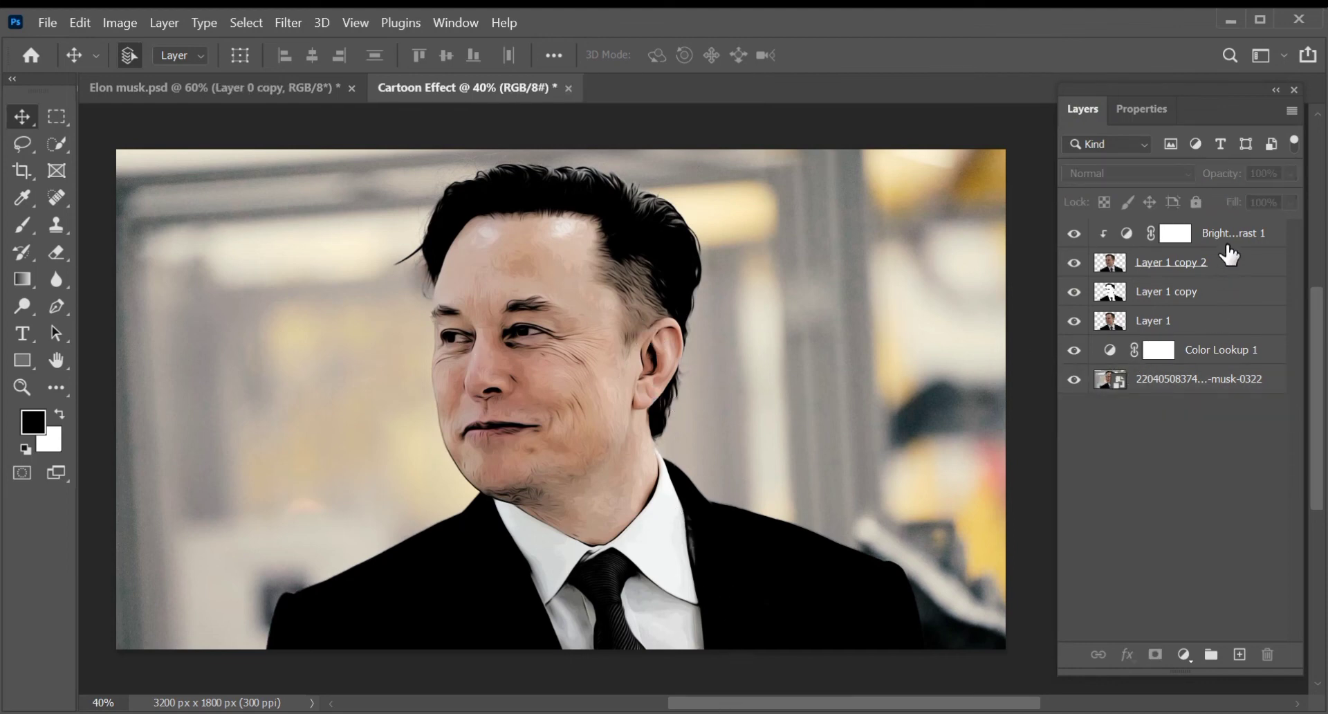
{"action": "left_click", "coordinate": [1225, 236]}
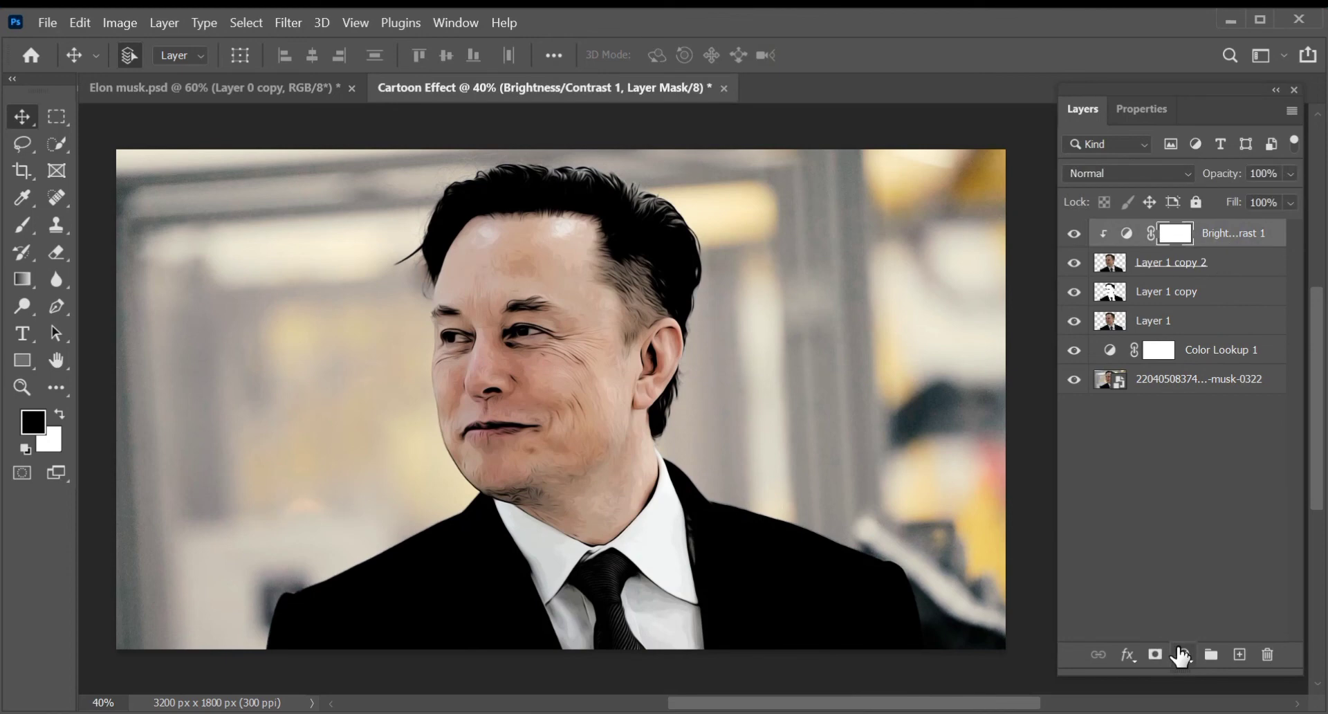
{"action": "left_click", "coordinate": [1184, 654]}
{"action": "left_click", "coordinate": [1212, 441]}
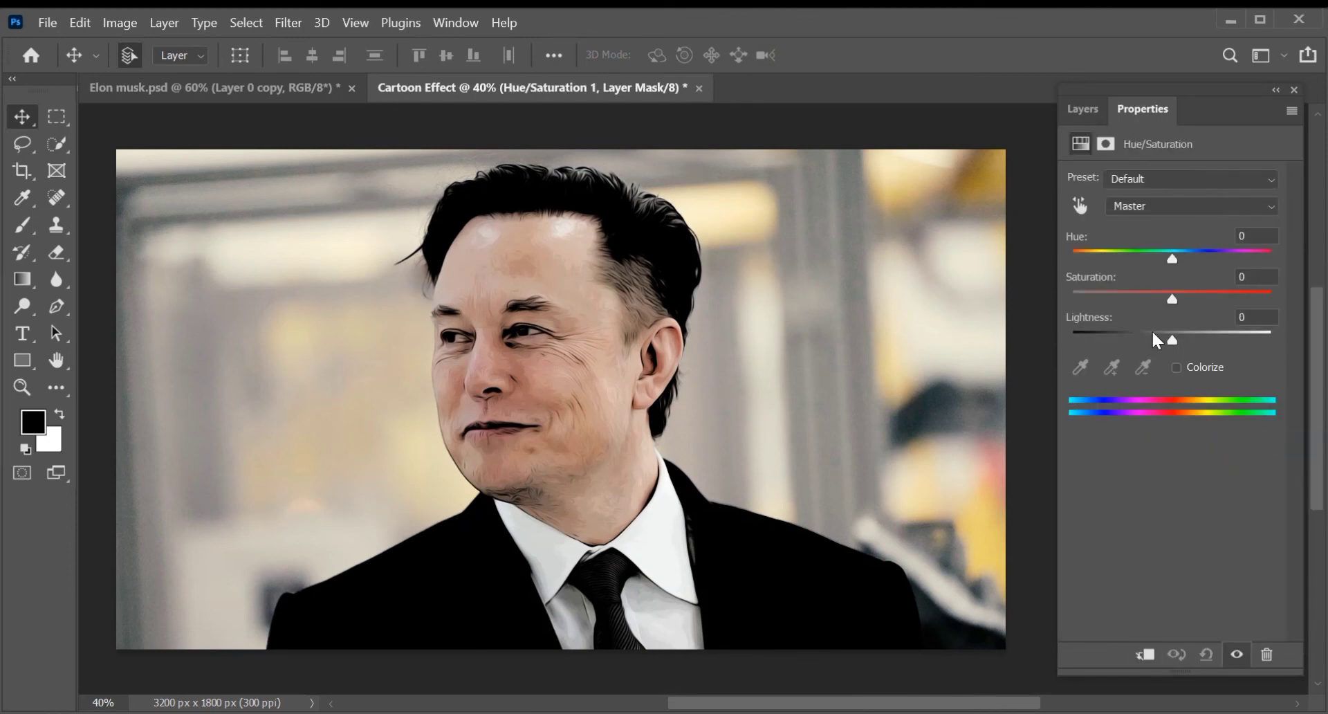
{"action": "left_click_drag", "start_coordinate": [1171, 342], "coordinate": [1169, 346]}
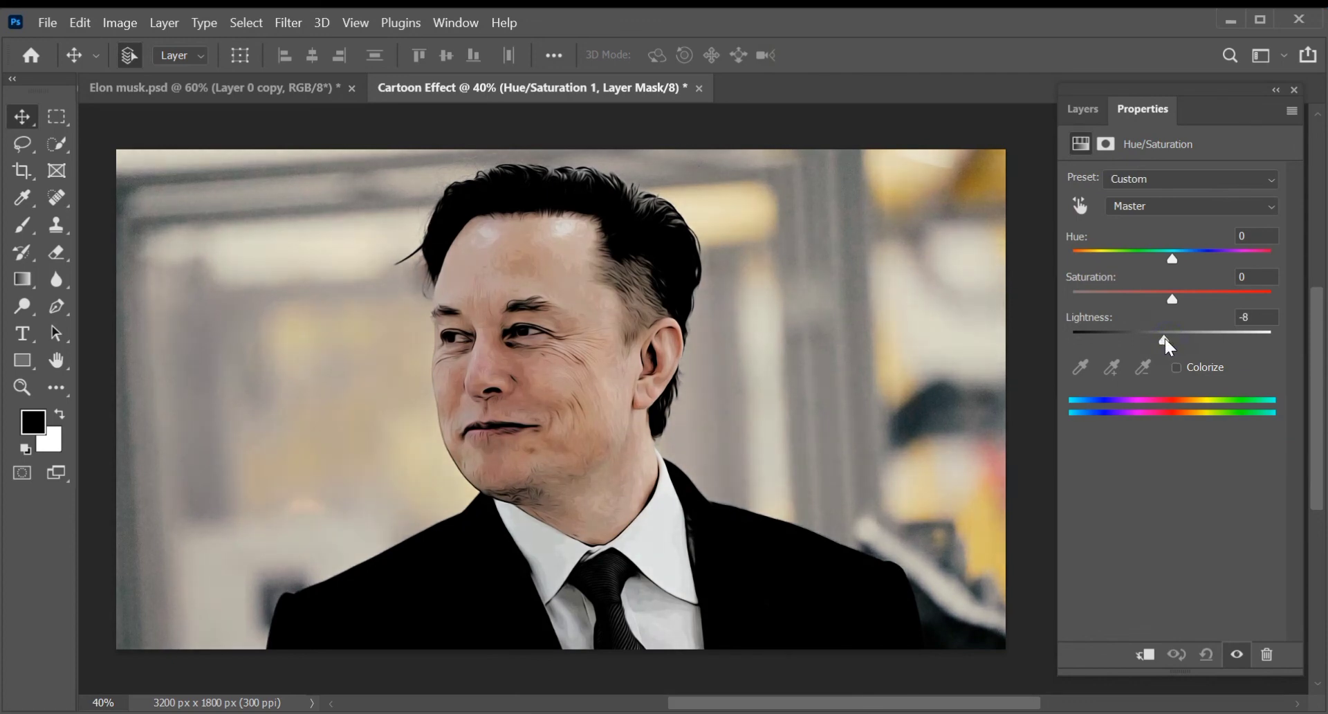
{"action": "left_click", "coordinate": [1145, 654]}
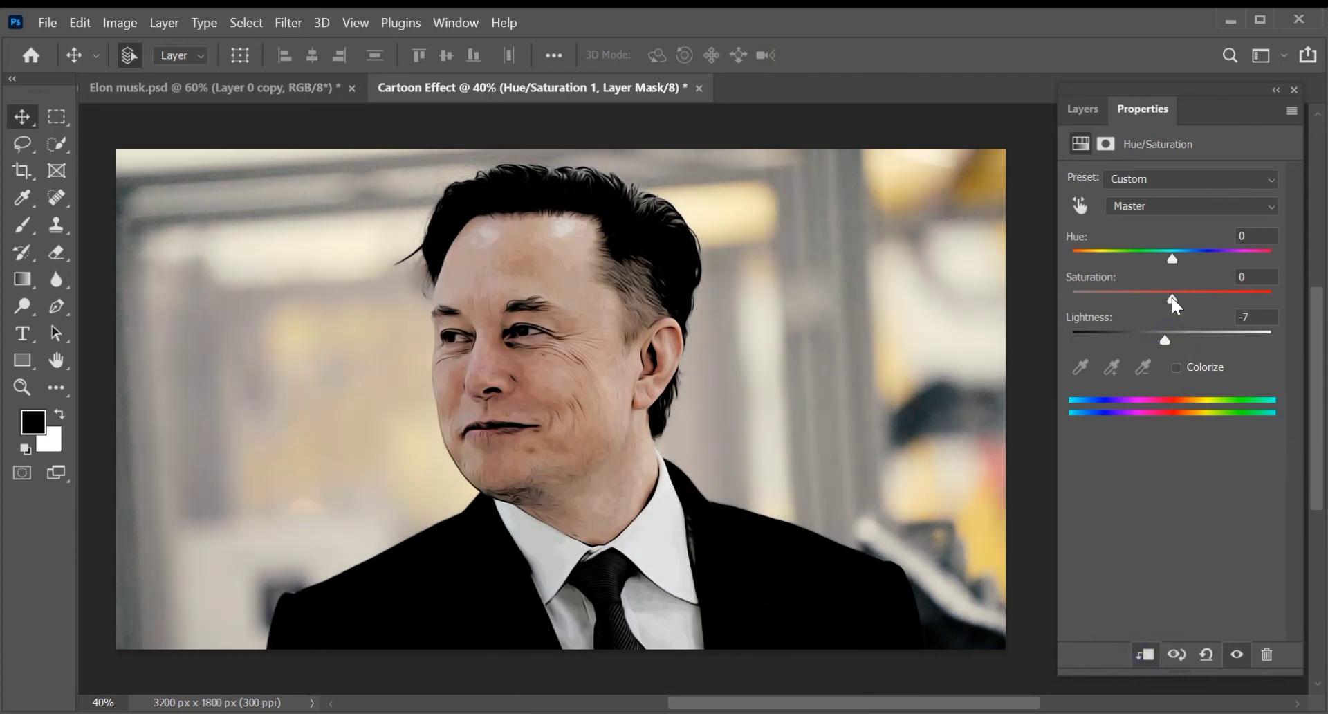
{"action": "left_click_drag", "start_coordinate": [1171, 297], "coordinate": [1164, 298]}
{"action": "left_click_drag", "start_coordinate": [1164, 338], "coordinate": [1160, 340]}
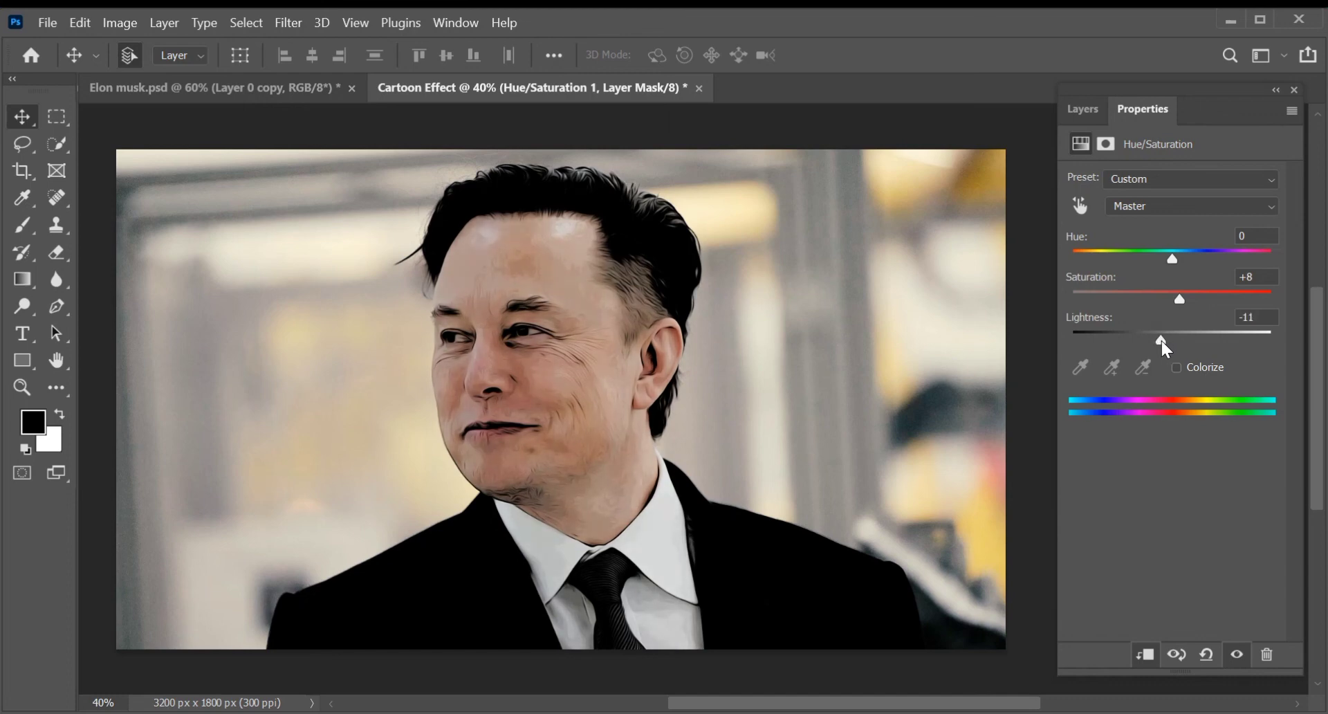
{"action": "left_click", "coordinate": [1091, 110]}
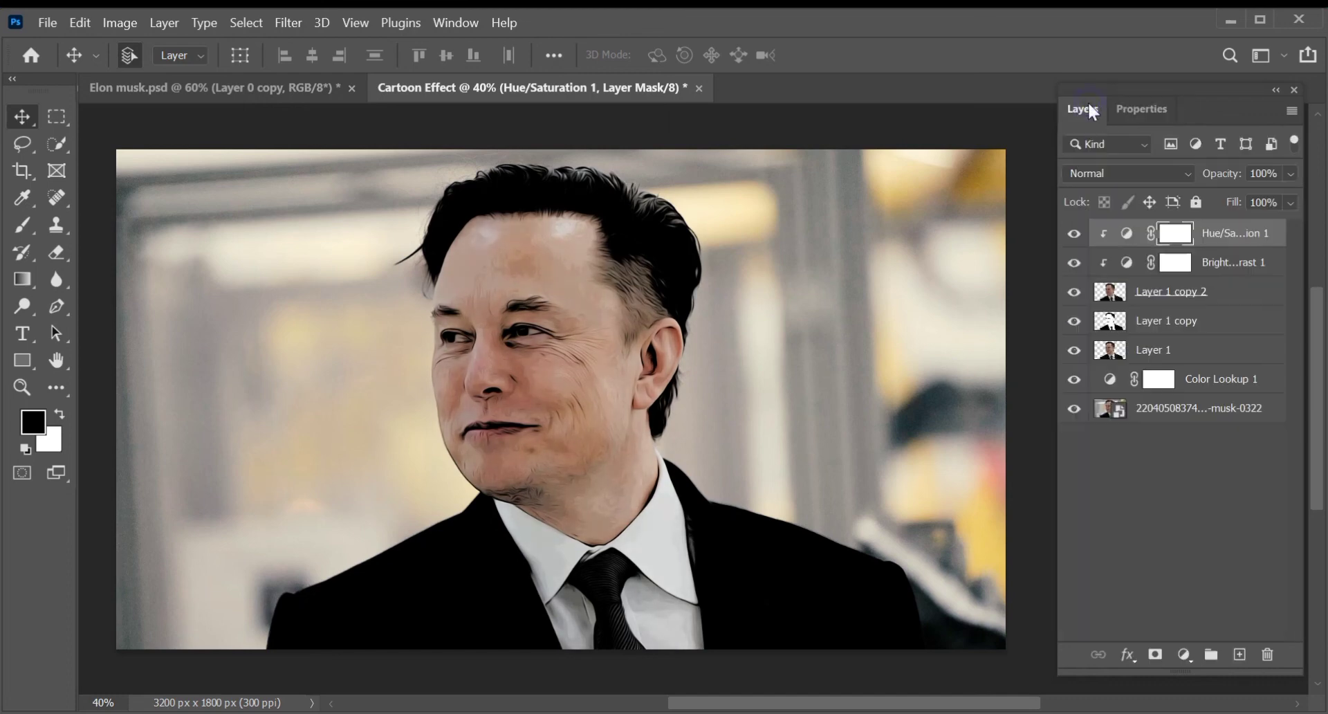
{"action": "left_click", "coordinate": [1170, 496]}
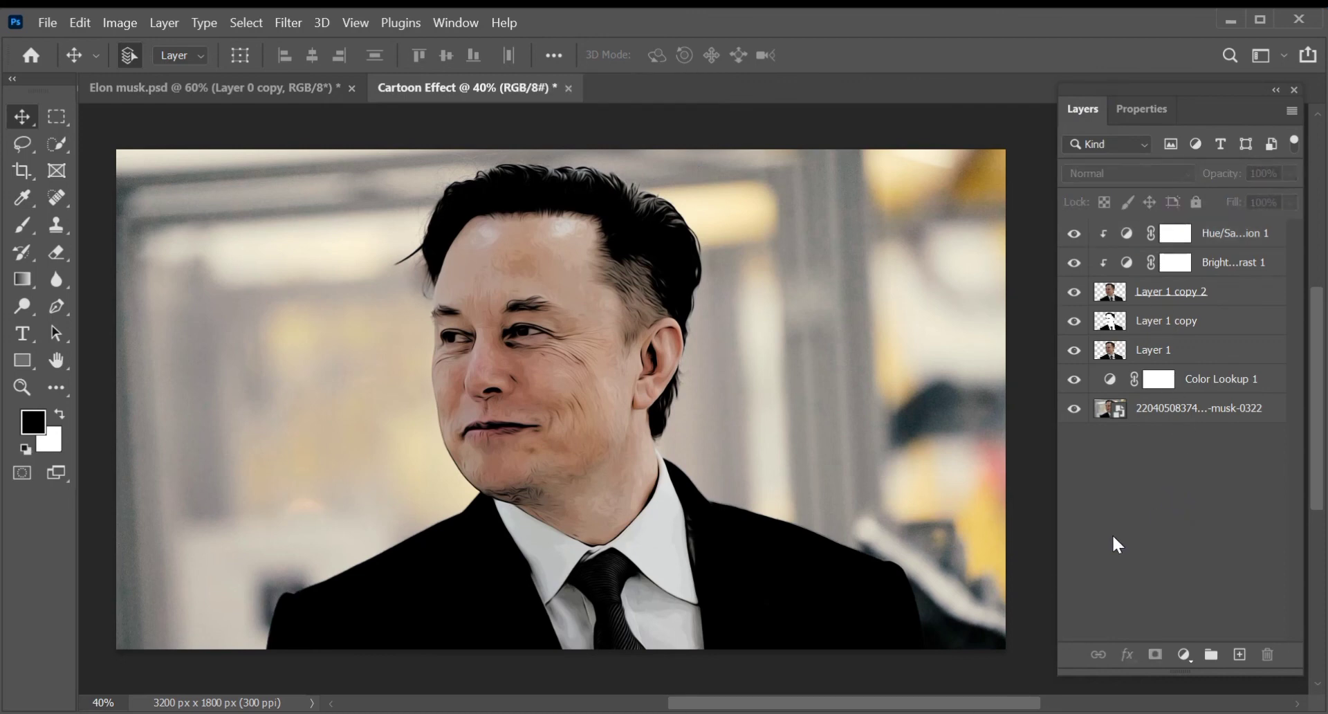